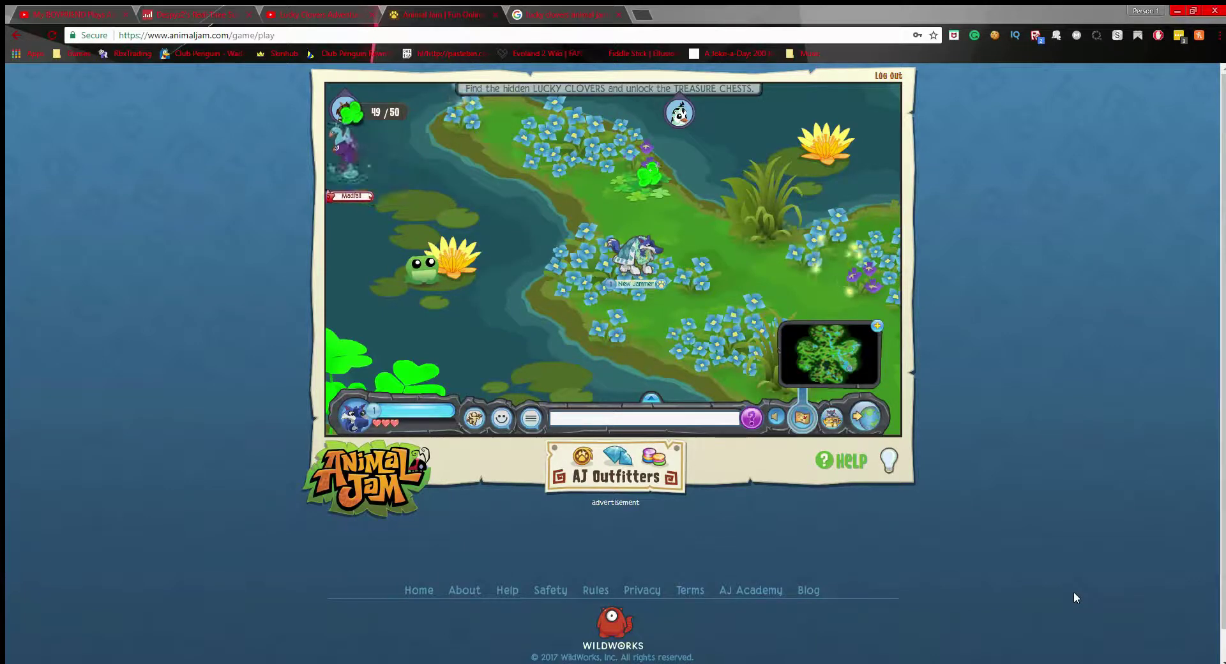
# Collect the last lucky clover on the grassy bank and accept Patrick's epic key
pyautogui.click(650, 173)
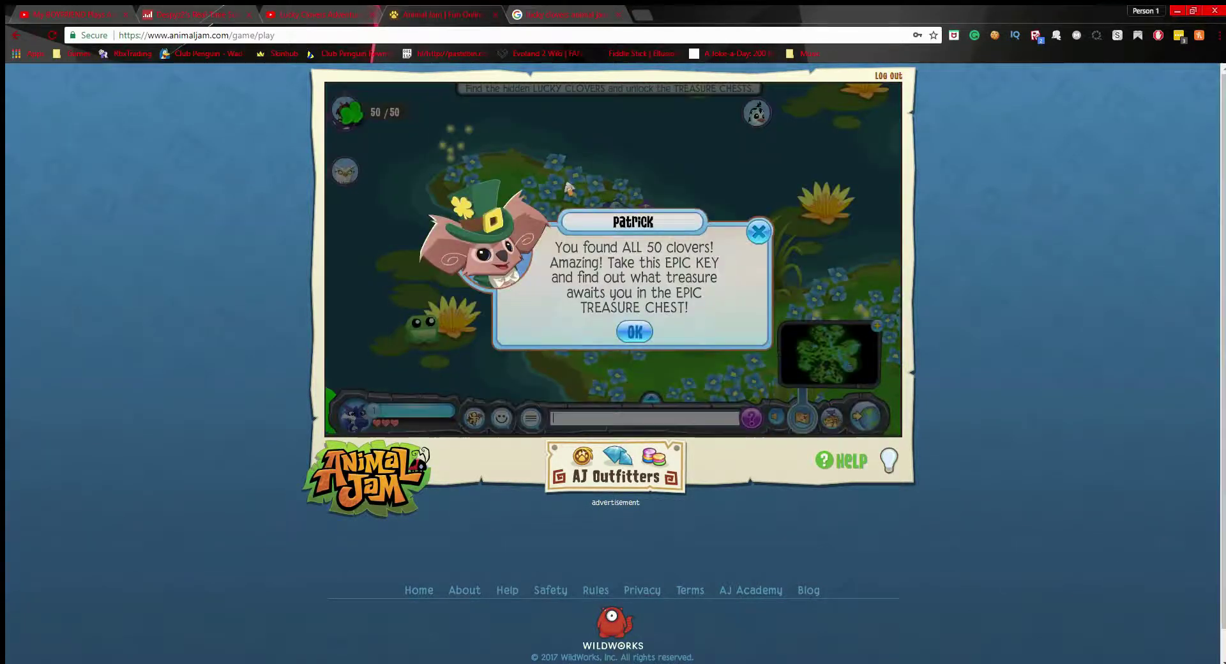
pyautogui.click(643, 337)
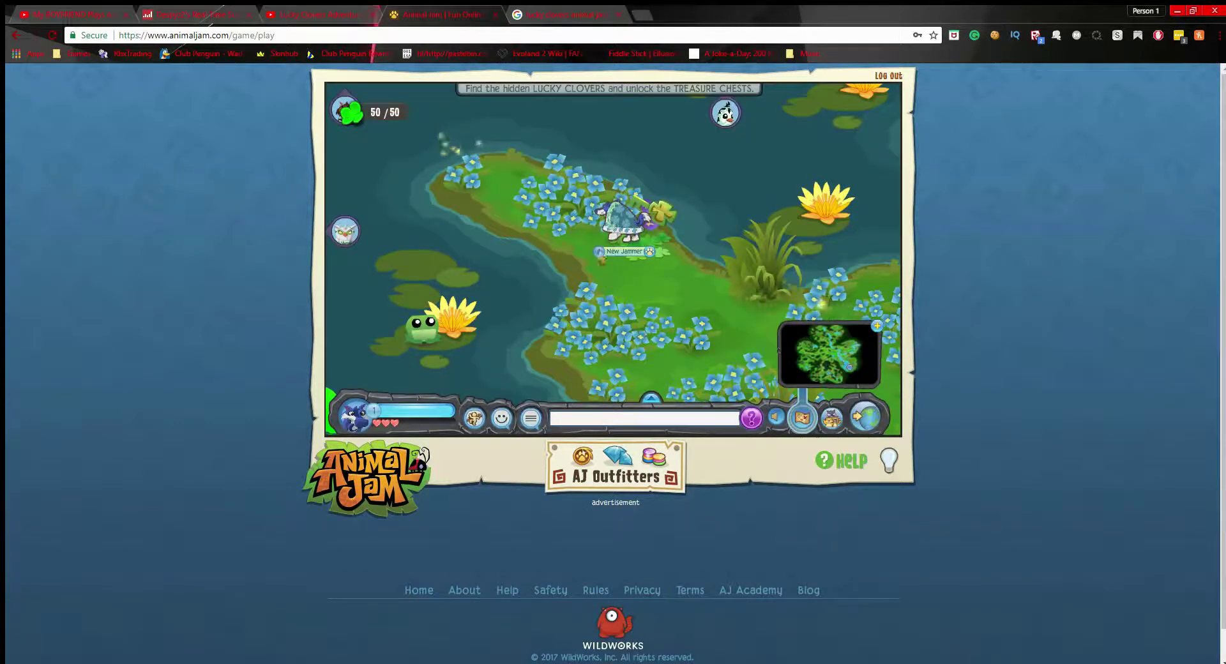
# Enlarge the maze map and walk the animal to the treasure chests at the clover-shaped maze's centre
pyautogui.click(877, 325)
pyautogui.click(574, 208)
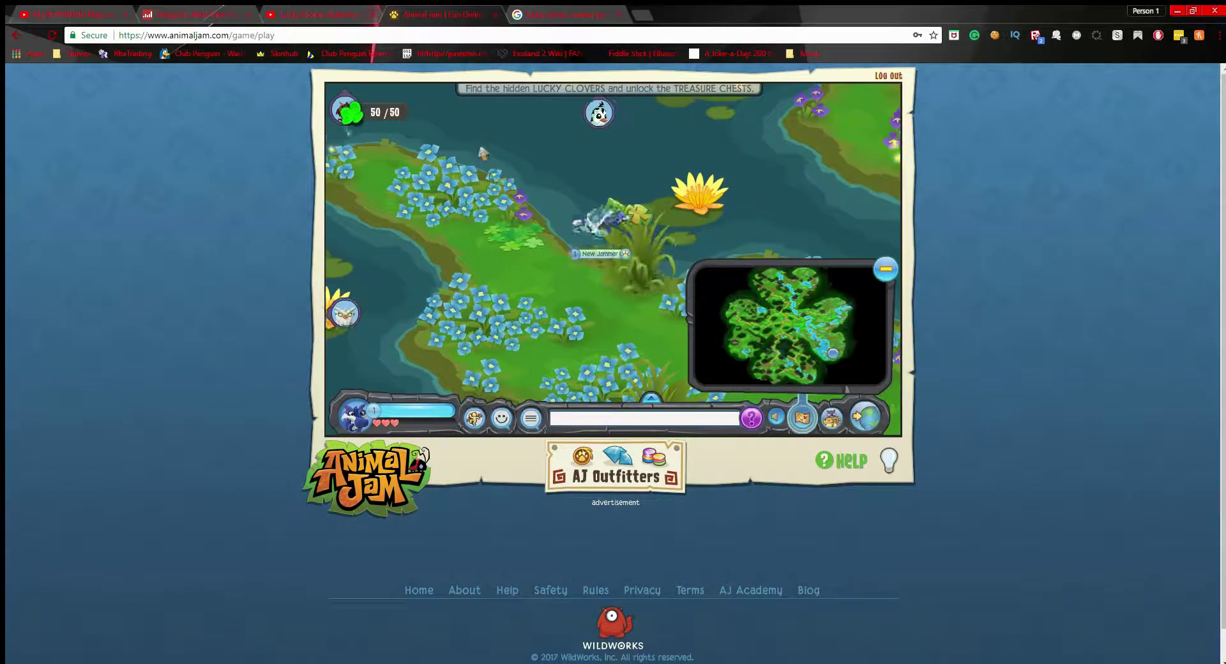
pyautogui.click(483, 152)
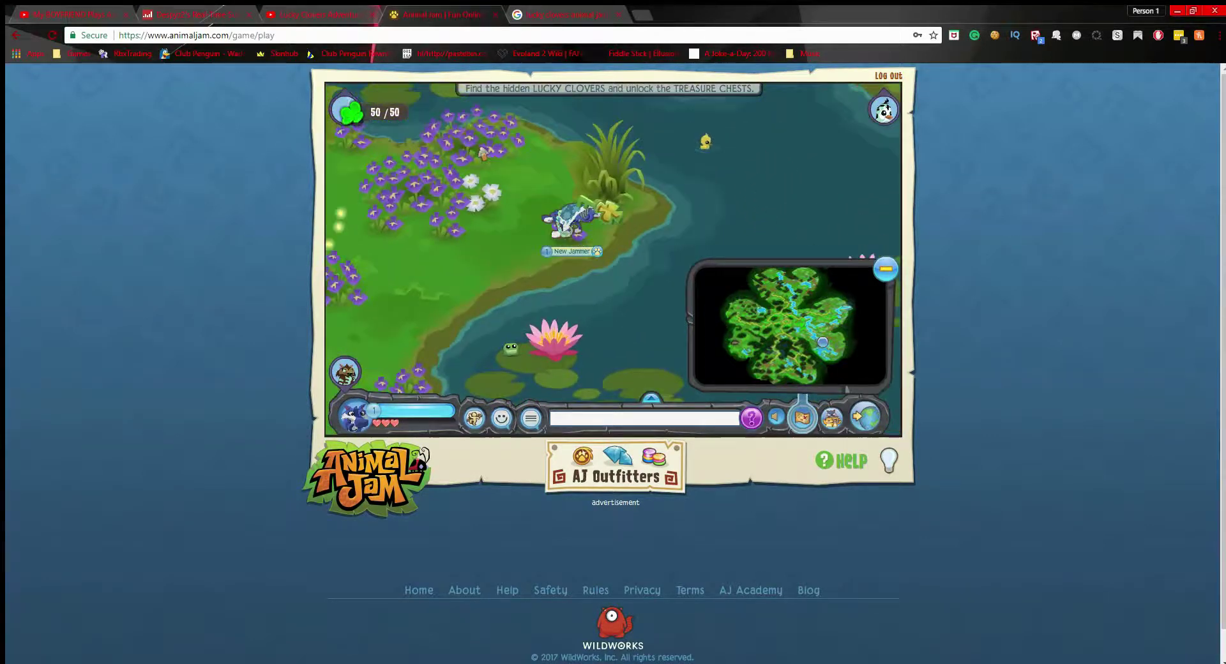
pyautogui.click(461, 185)
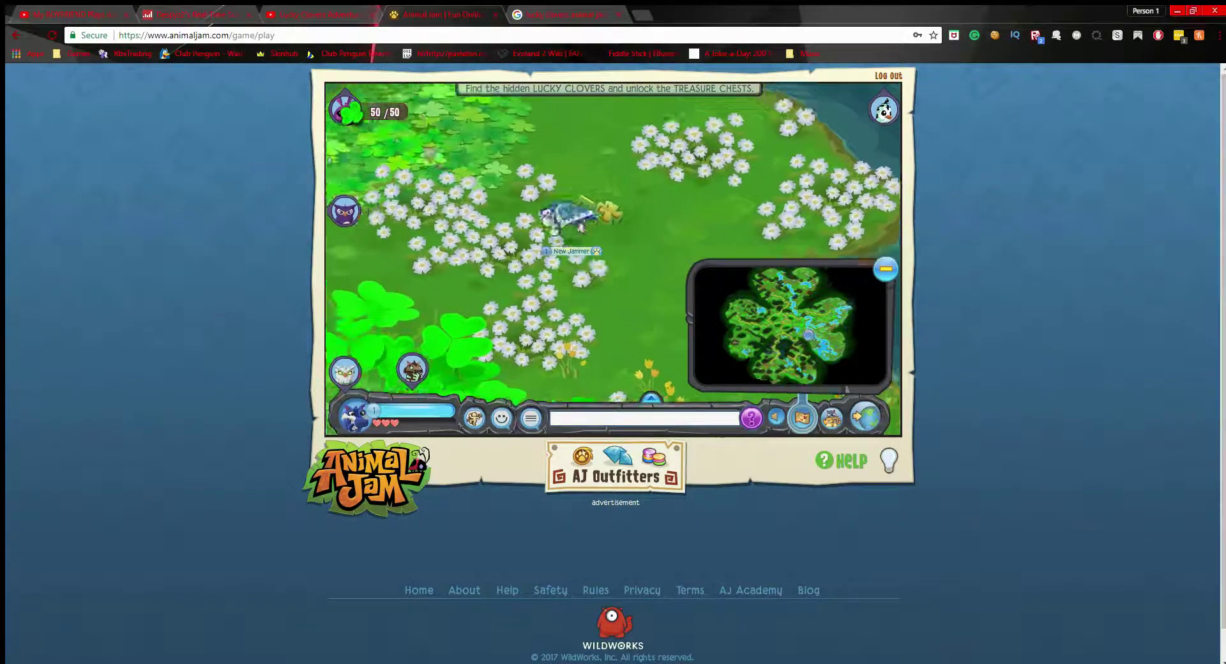
pyautogui.moveTo(430, 156)
pyautogui.mouseDown()
pyautogui.moveTo(402, 175)
pyautogui.moveTo(475, 190)
pyautogui.mouseUp()
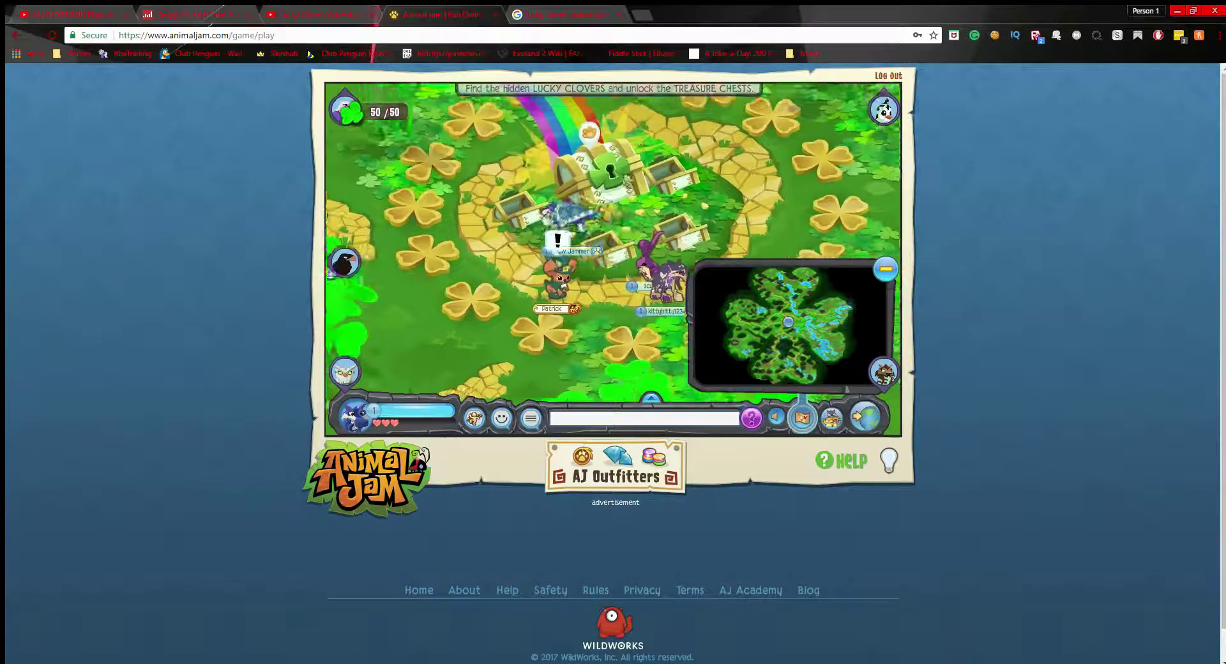
# Unlock the epic treasure chest under the rainbow, claim its item and go through Patrick's closing messages
pyautogui.click(641, 171)
pyautogui.click(556, 252)
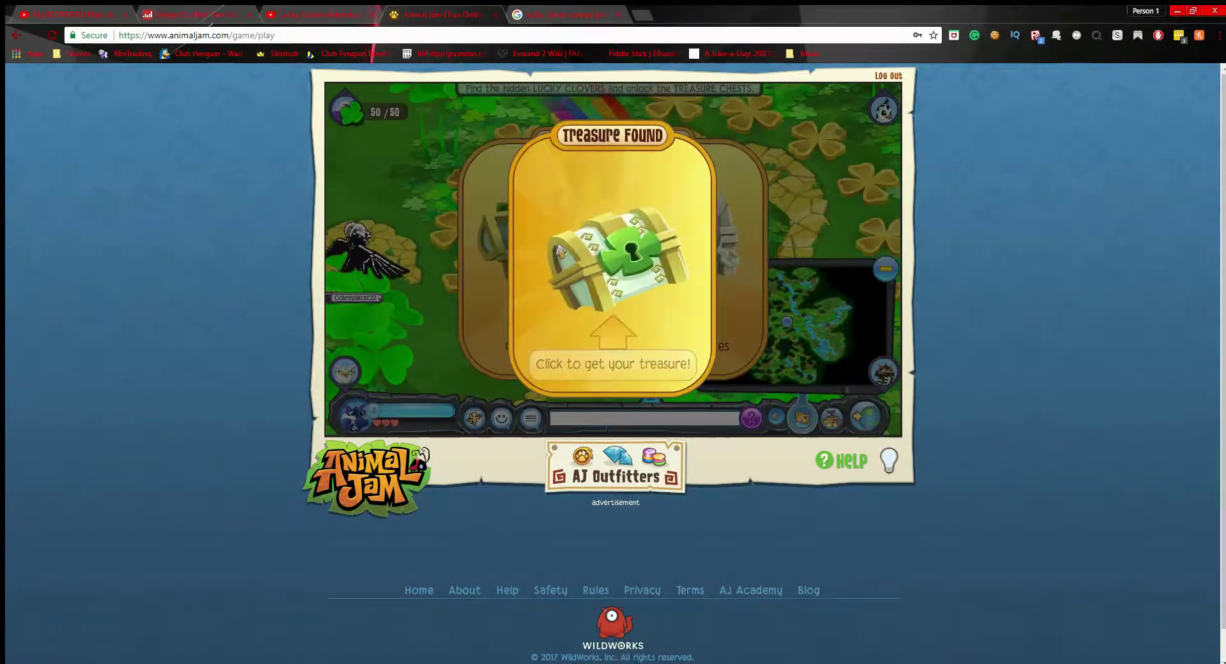
pyautogui.click(587, 281)
pyautogui.click(575, 362)
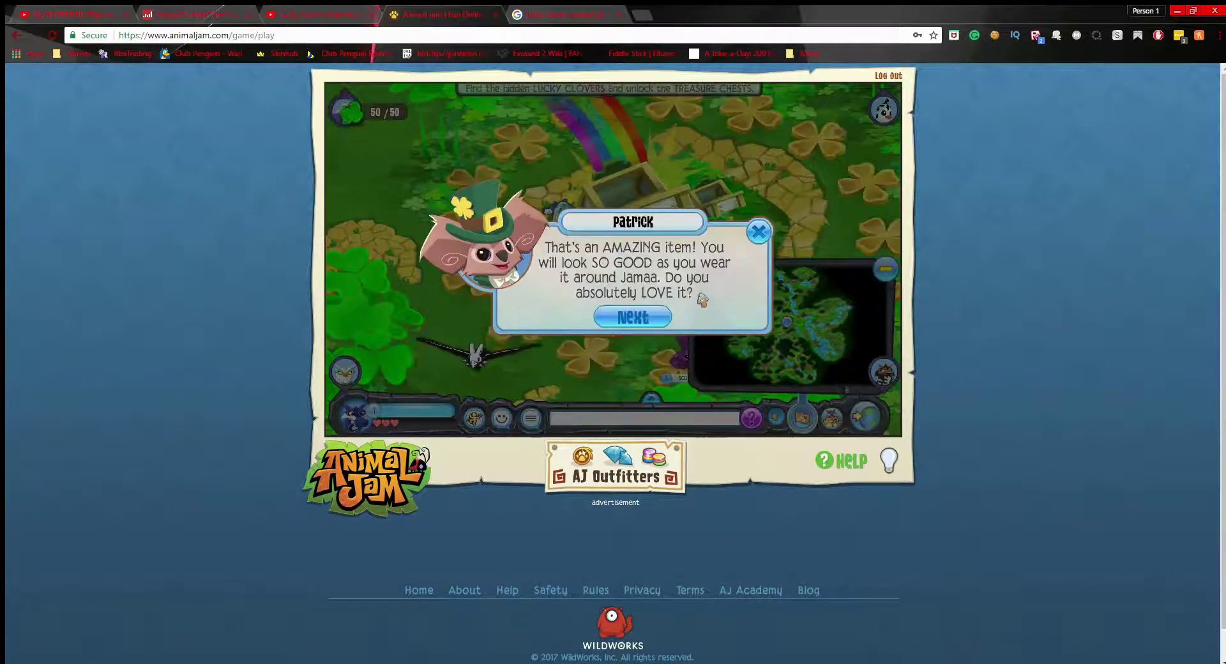
pyautogui.click(651, 313)
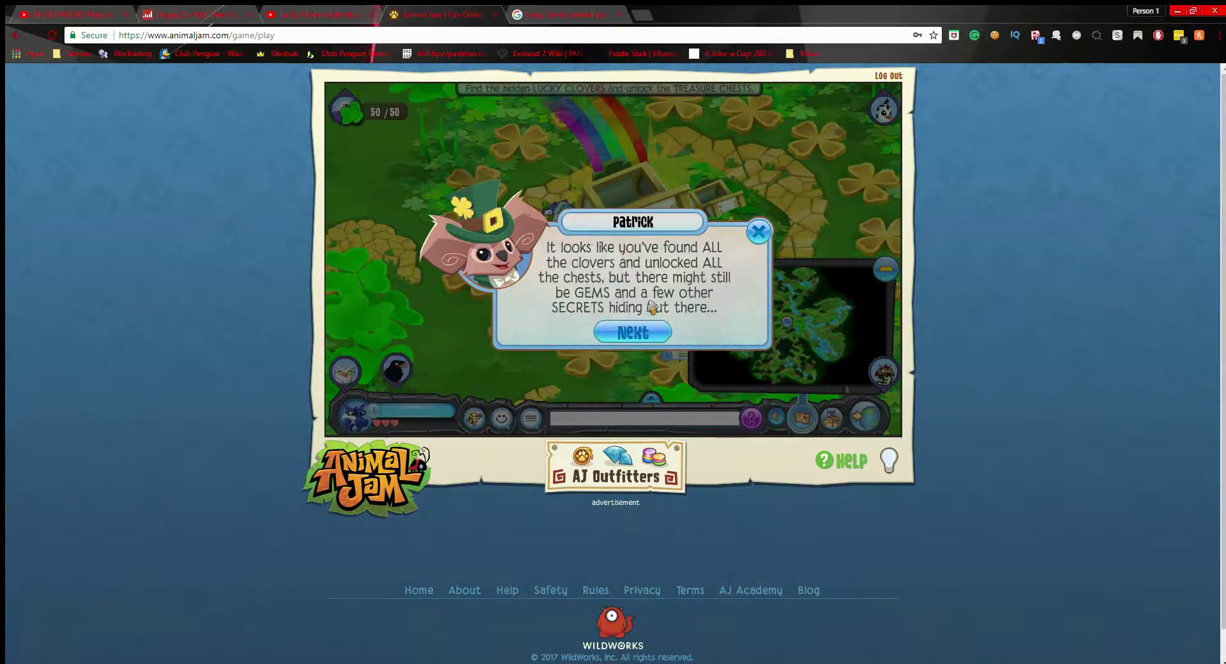
pyautogui.click(652, 330)
pyautogui.click(646, 321)
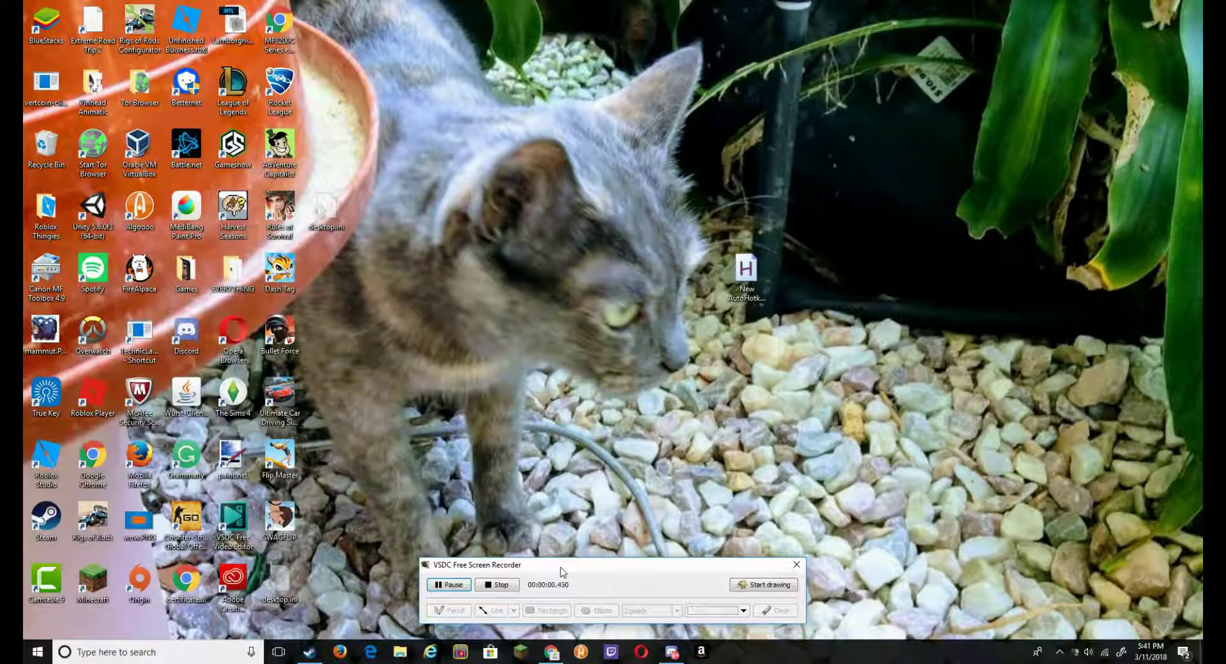
# Switch to Chrome and search Google for "bluestacks" in a new tab
pyautogui.click(563, 578)
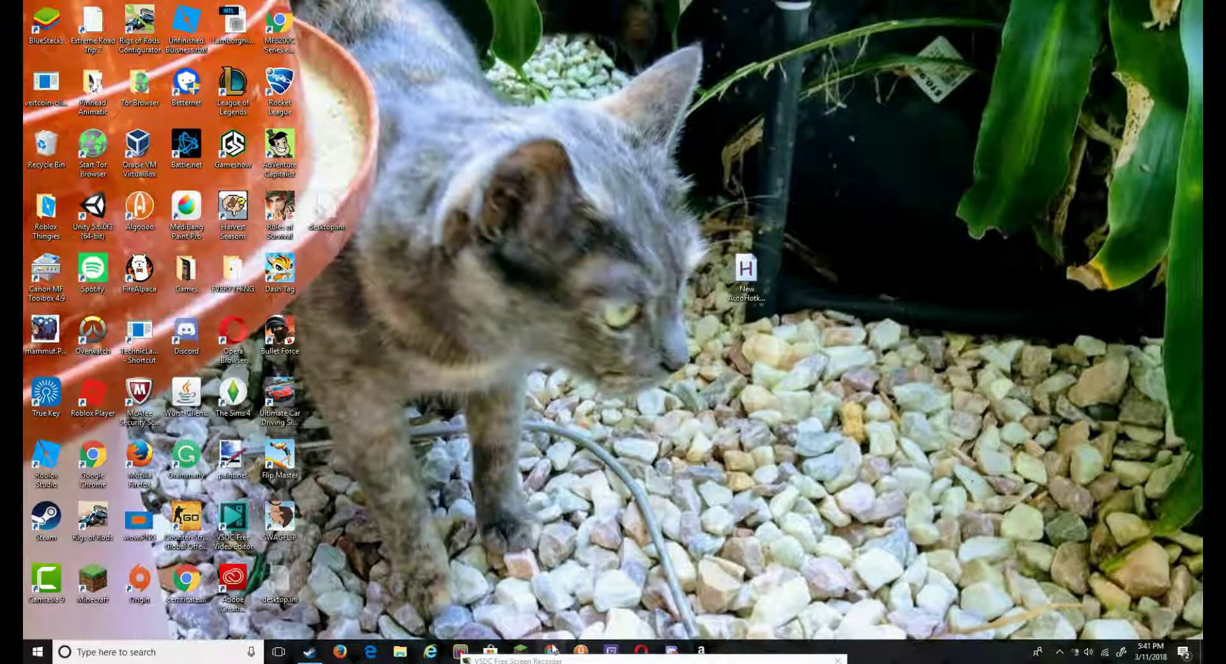
pyautogui.click(554, 649)
pyautogui.click(276, 8)
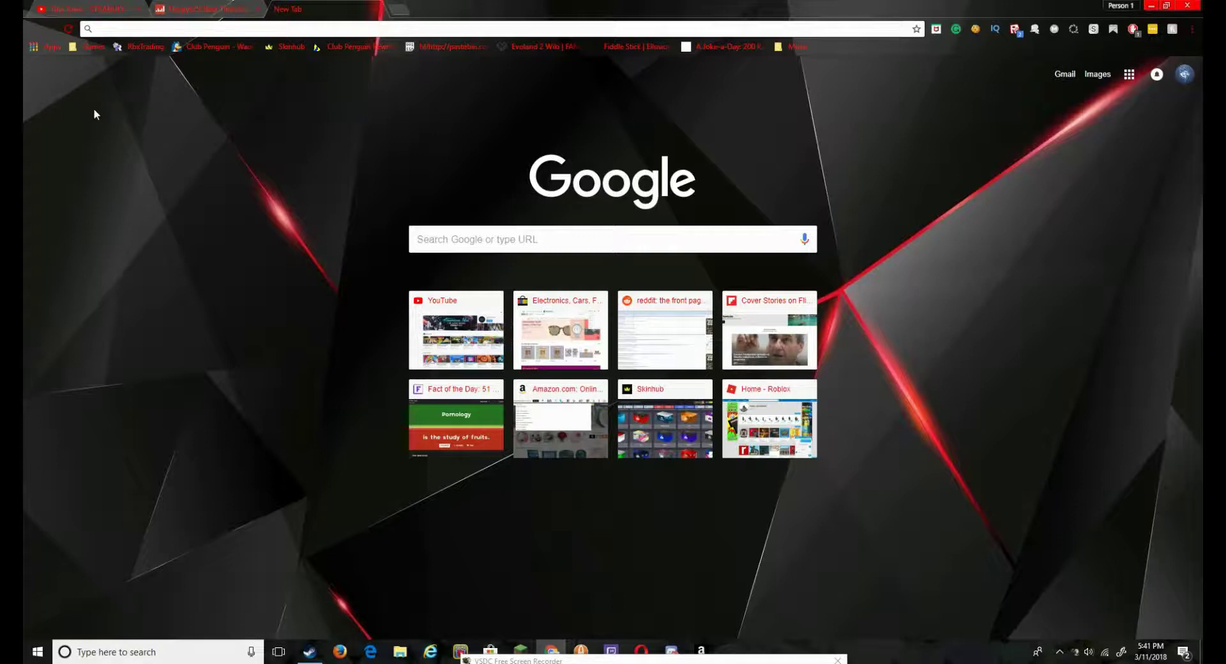
pyautogui.write('b')
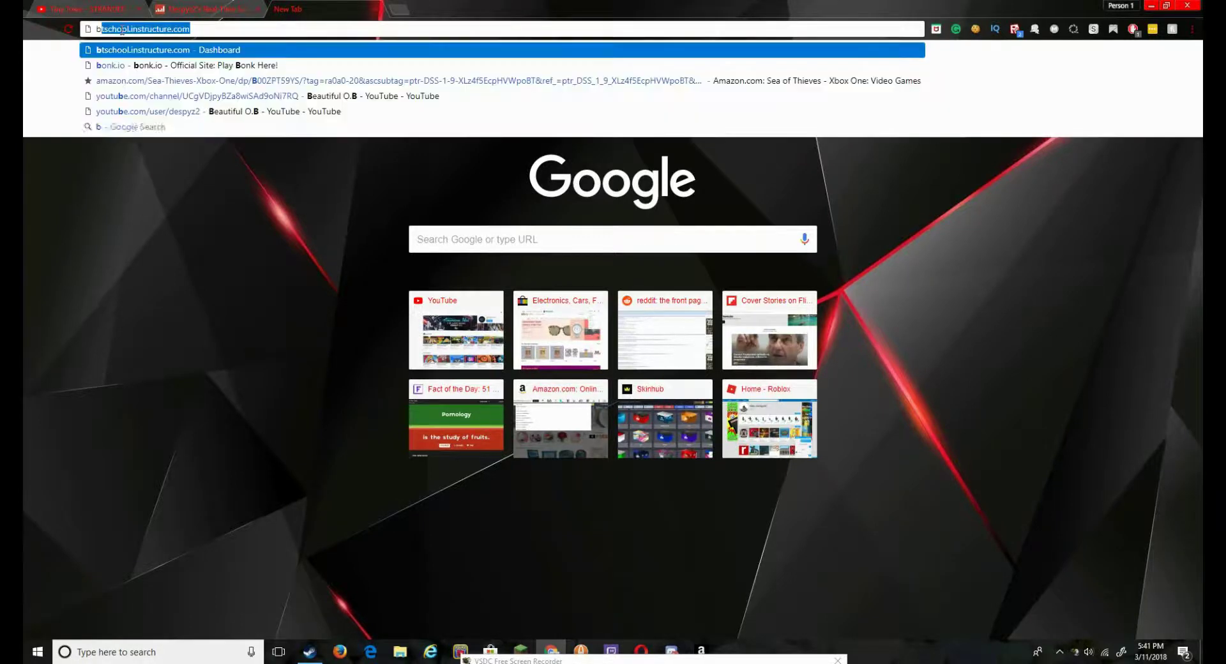
pyautogui.write('lues')
pyautogui.press('Down')
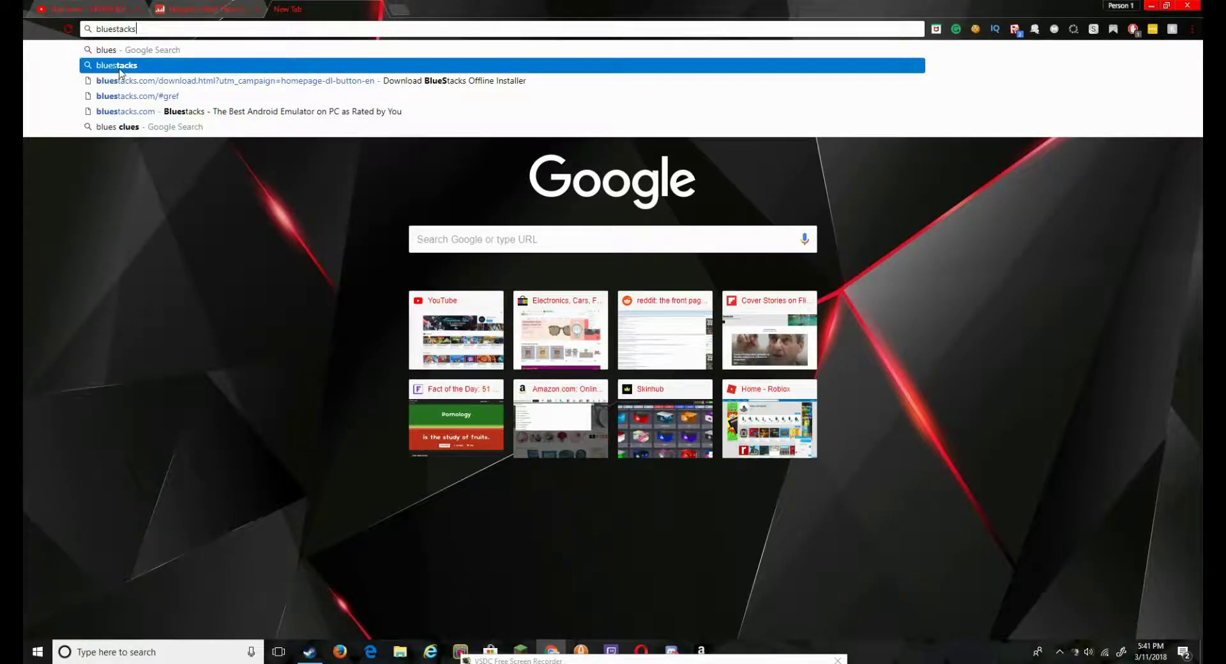
pyautogui.press('Return')
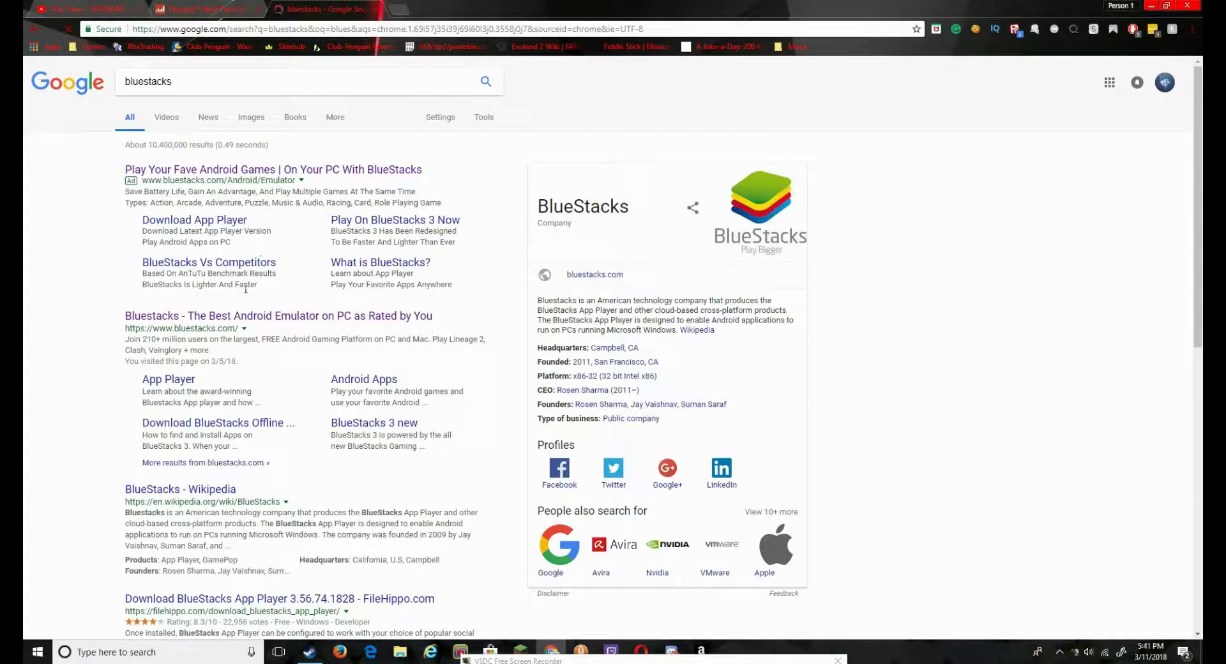
# View the BlueStacks 3 download page on the official site, closing its tab and minimizing the browser when finished
pyautogui.click(253, 315)
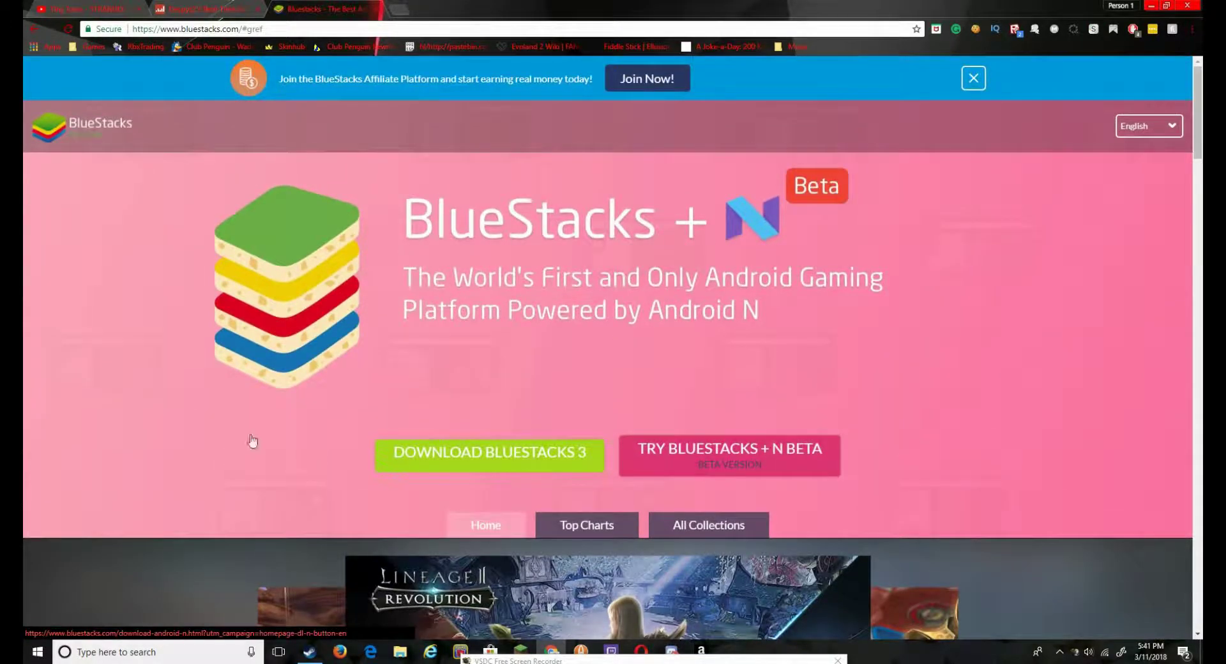
pyautogui.click(473, 466)
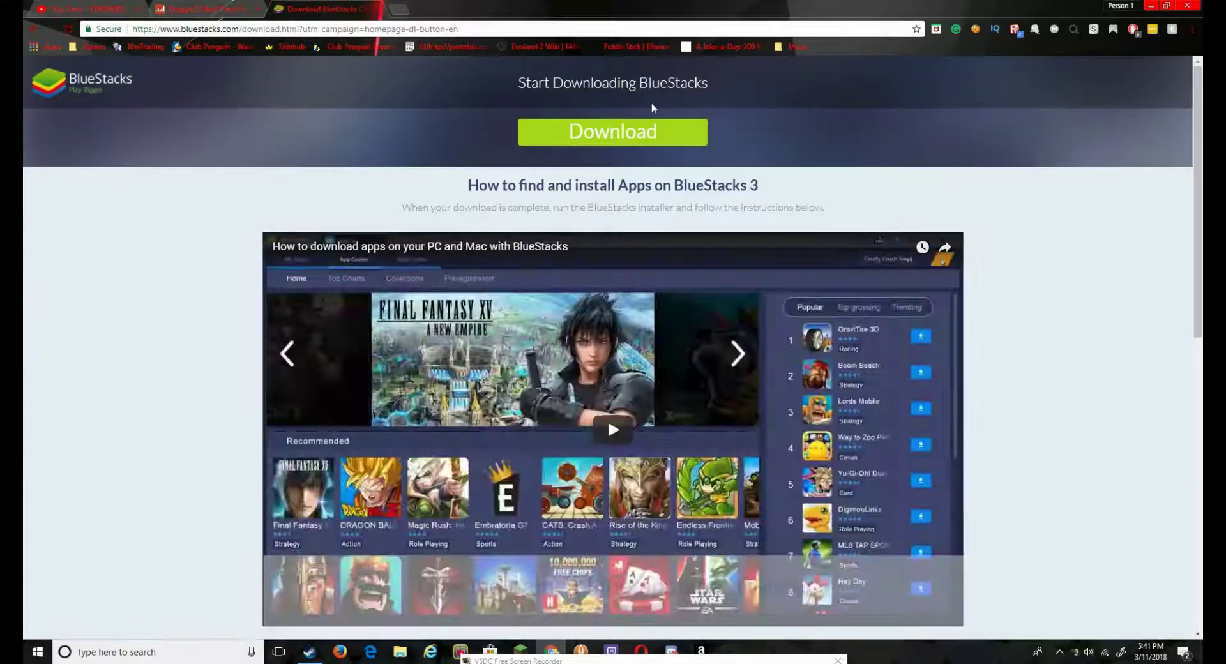
pyautogui.click(382, 10)
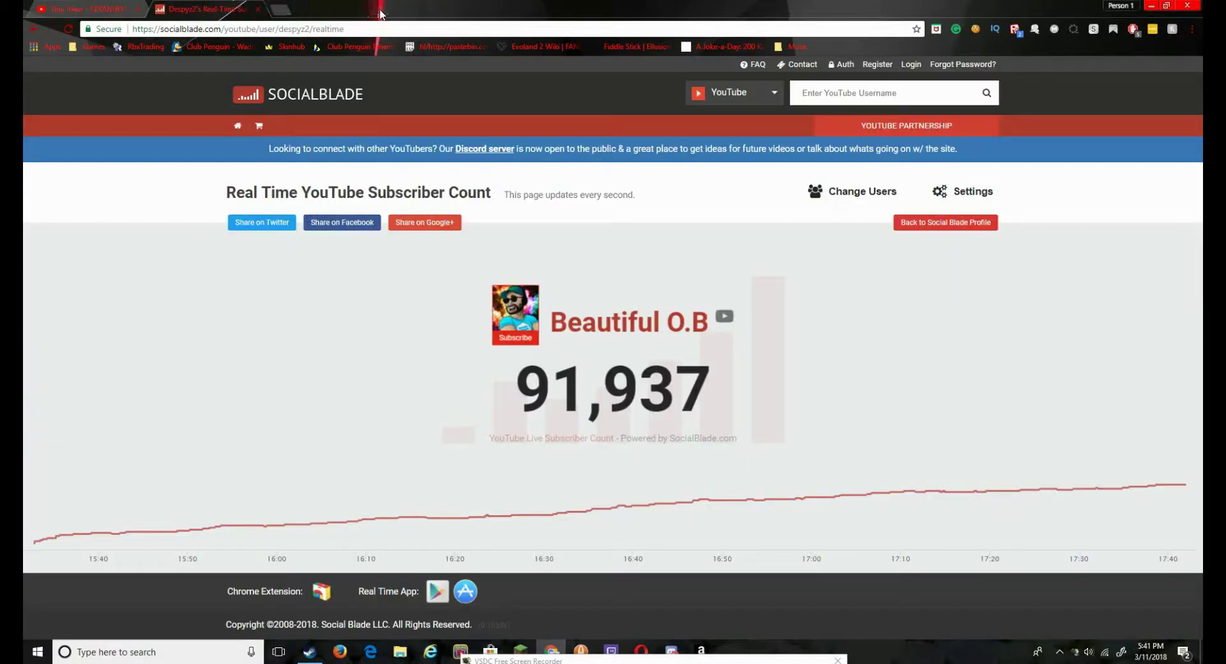
pyautogui.click(1156, 6)
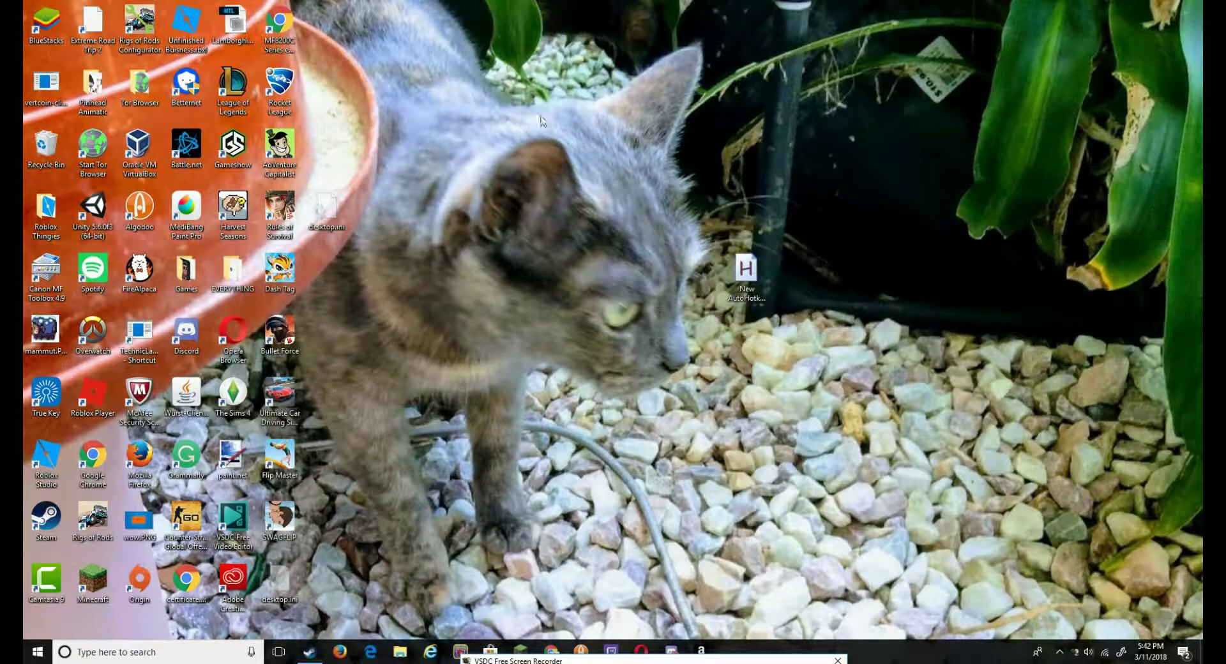
# Launch BlueStacks from the desktop and open Google Play from its system apps
pyautogui.moveTo(55, 30); pyautogui.dragTo(523, 154)
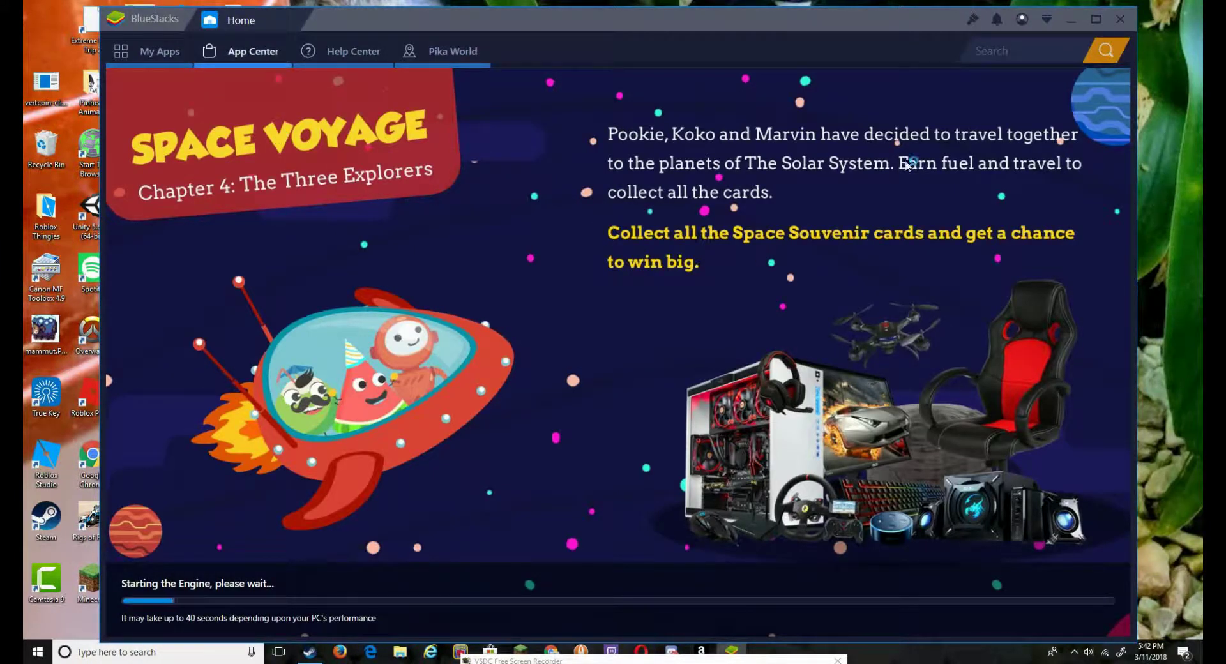
pyautogui.moveTo(768, 18)
pyautogui.mouseDown()
pyautogui.moveTo(750, 23)
pyautogui.moveTo(773, 14)
pyautogui.moveTo(764, 25)
pyautogui.mouseUp()
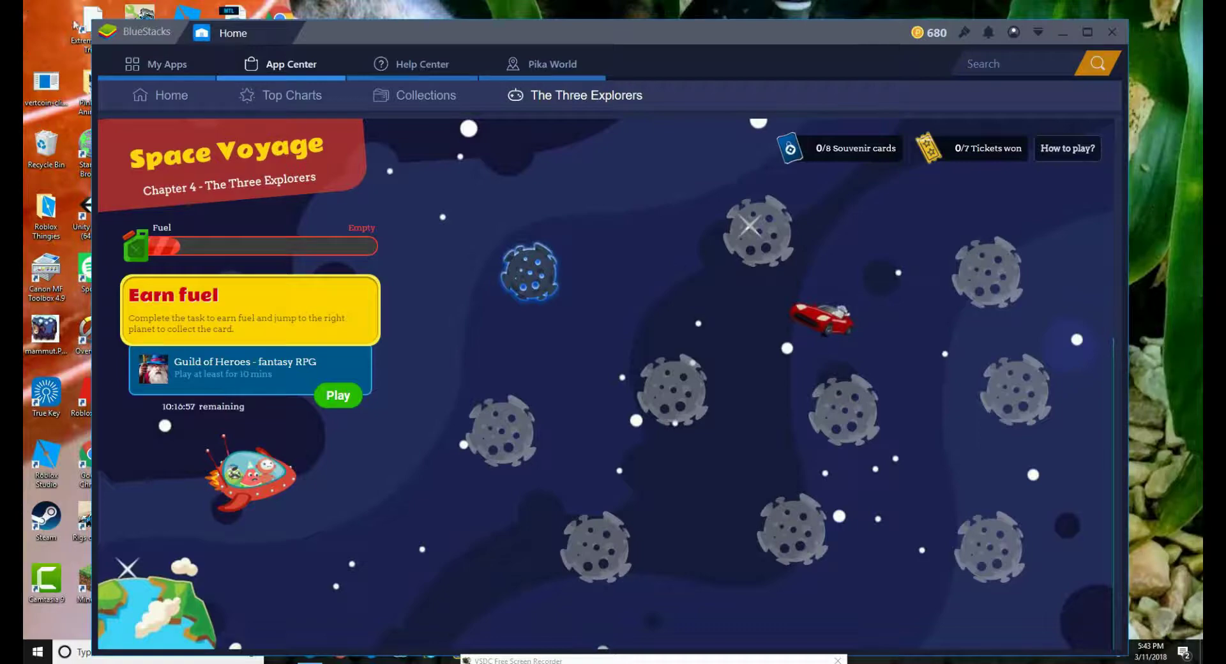
pyautogui.click(163, 99)
pyautogui.click(167, 73)
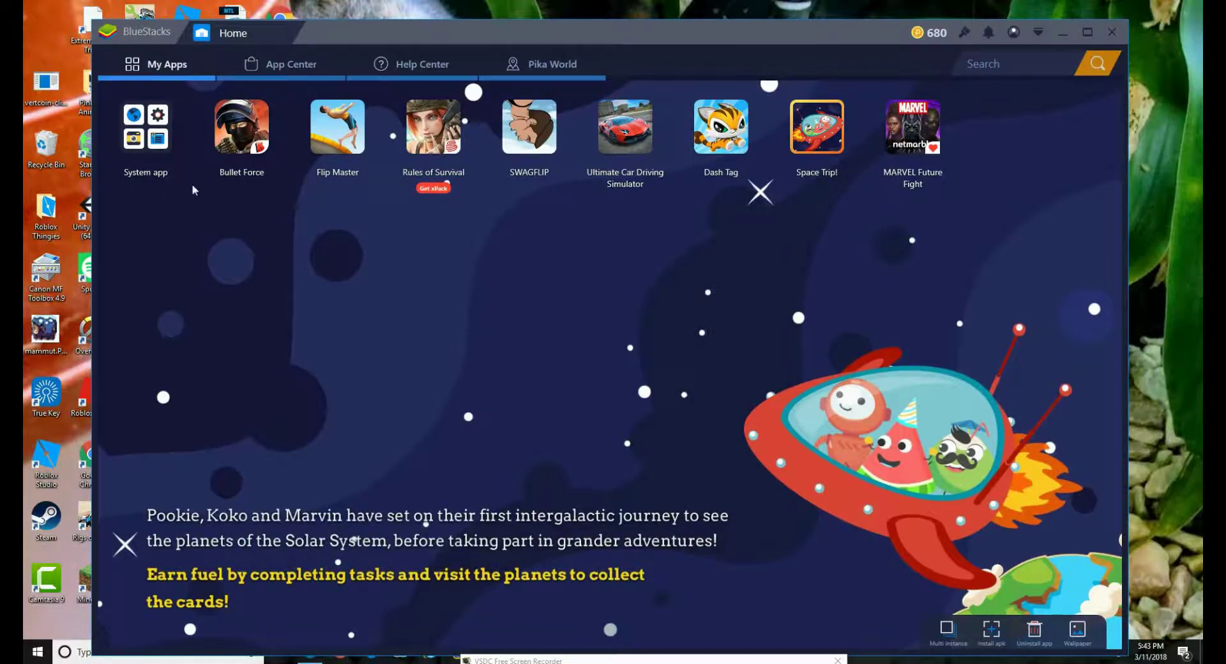
pyautogui.click(145, 126)
pyautogui.click(529, 128)
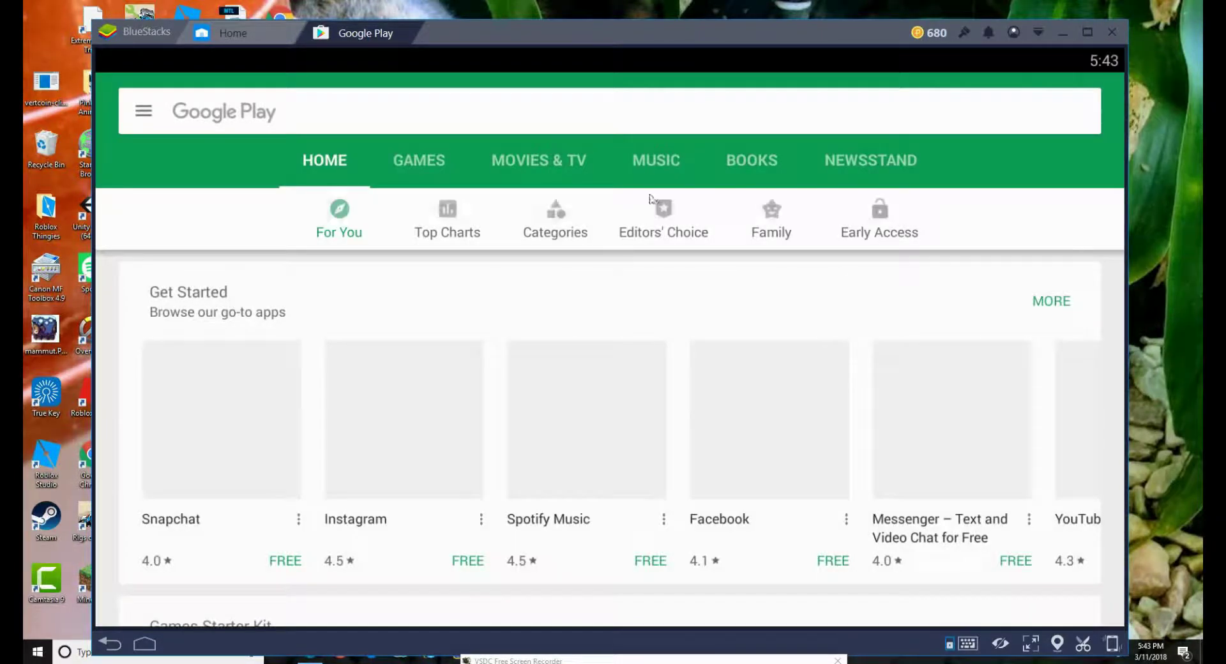
# Search Google Play for "dash tag" and look over the app's listing
pyautogui.click(510, 117)
pyautogui.write('d')
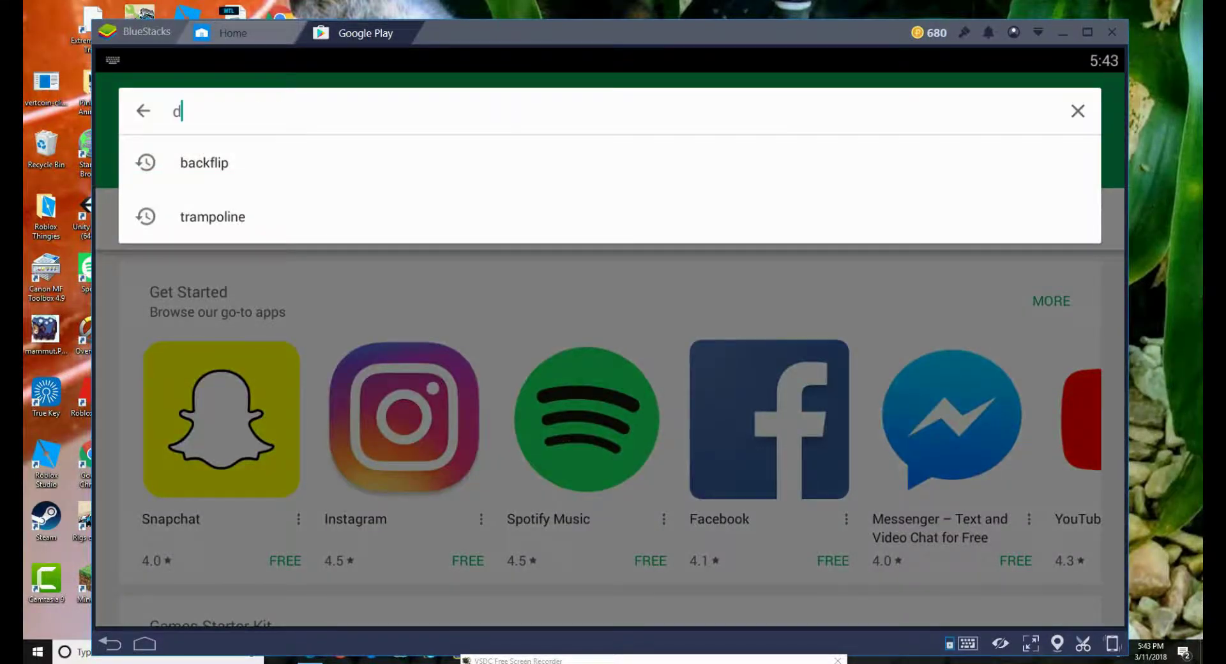
pyautogui.write('ash')
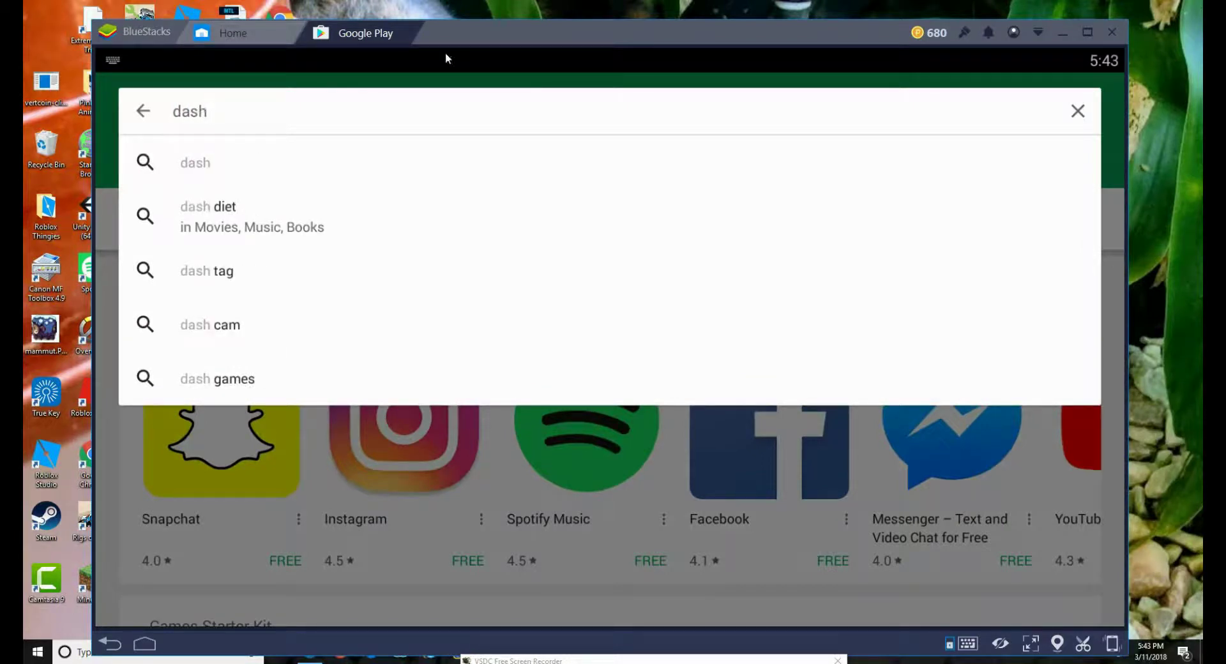
pyautogui.click(211, 288)
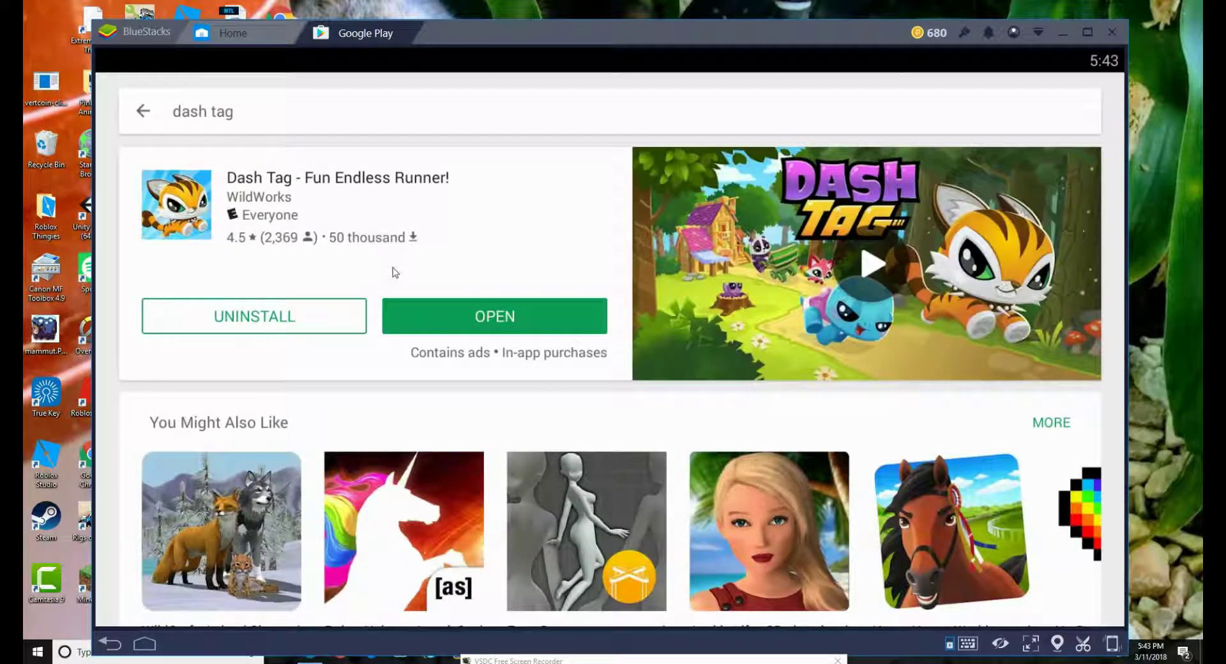
pyautogui.scroll(-5, 678, 421)
pyautogui.scroll(5, 677, 421)
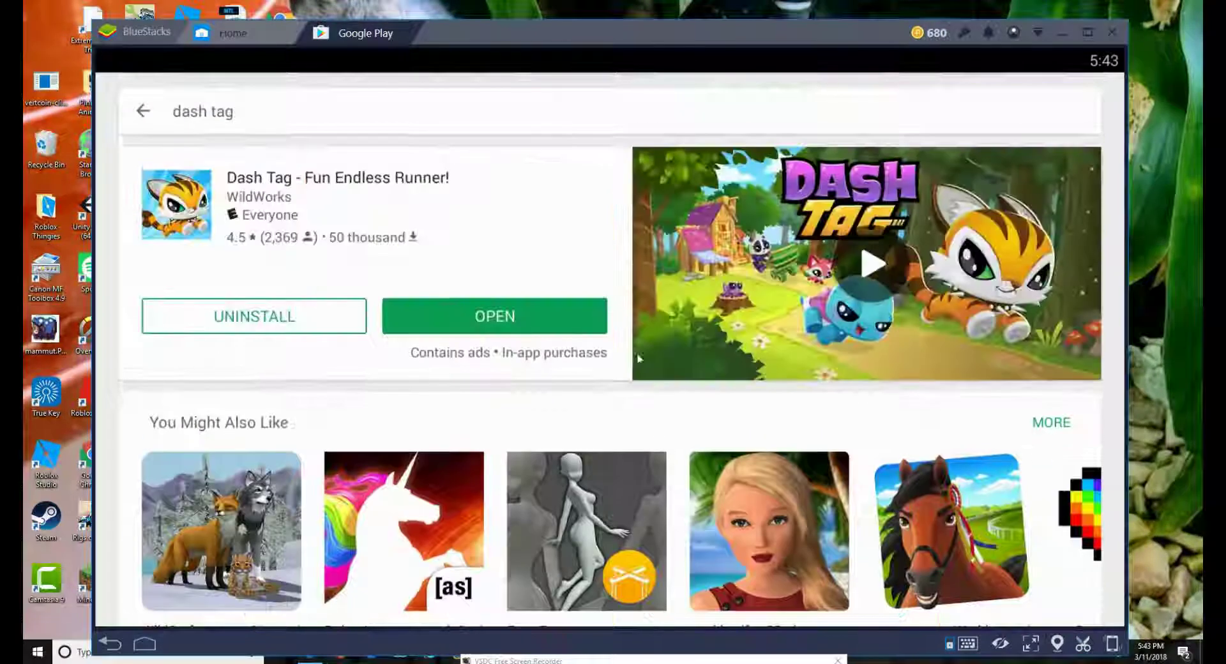
# Launch the installed Dash Tag game and start a run, dismissing the Facebook login offer
pyautogui.click(250, 39)
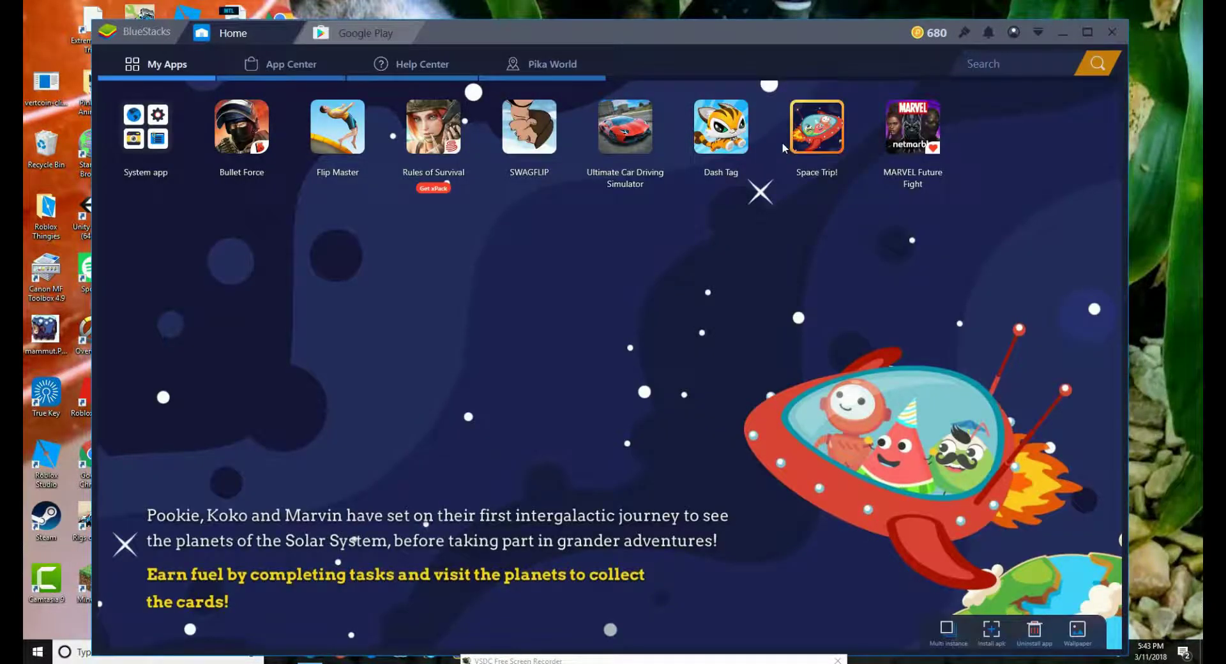
pyautogui.click(724, 126)
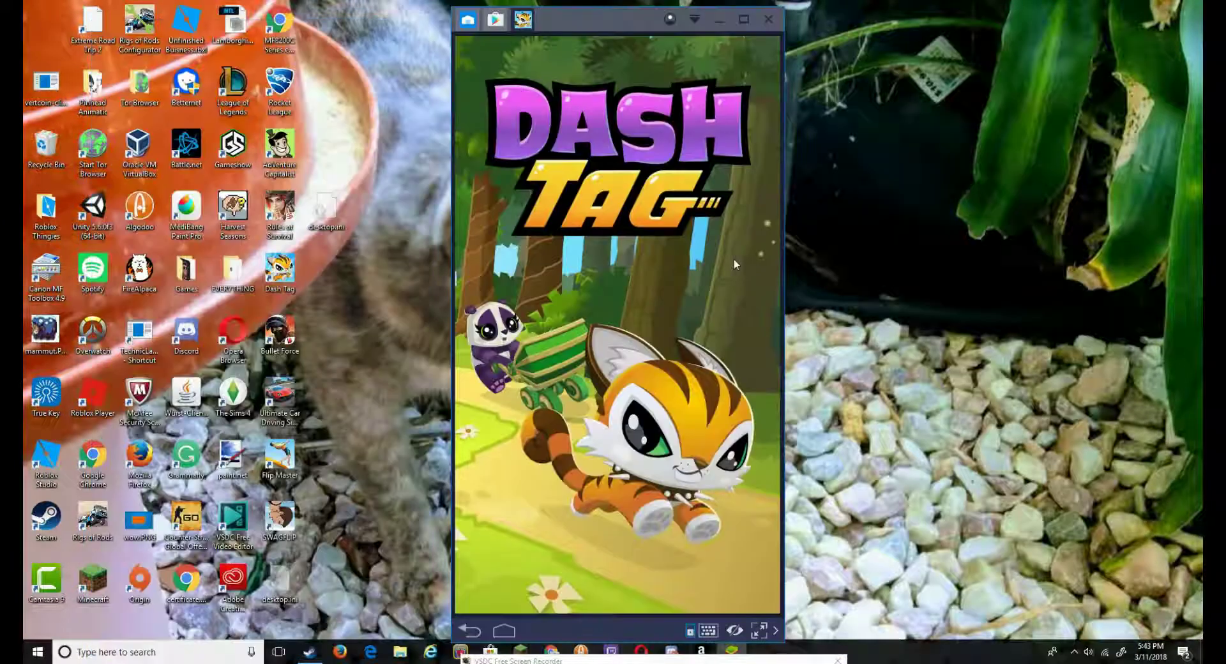
pyautogui.moveTo(629, 21)
pyautogui.mouseDown()
pyautogui.moveTo(663, 23)
pyautogui.moveTo(639, 26)
pyautogui.moveTo(635, 11)
pyautogui.mouseUp()
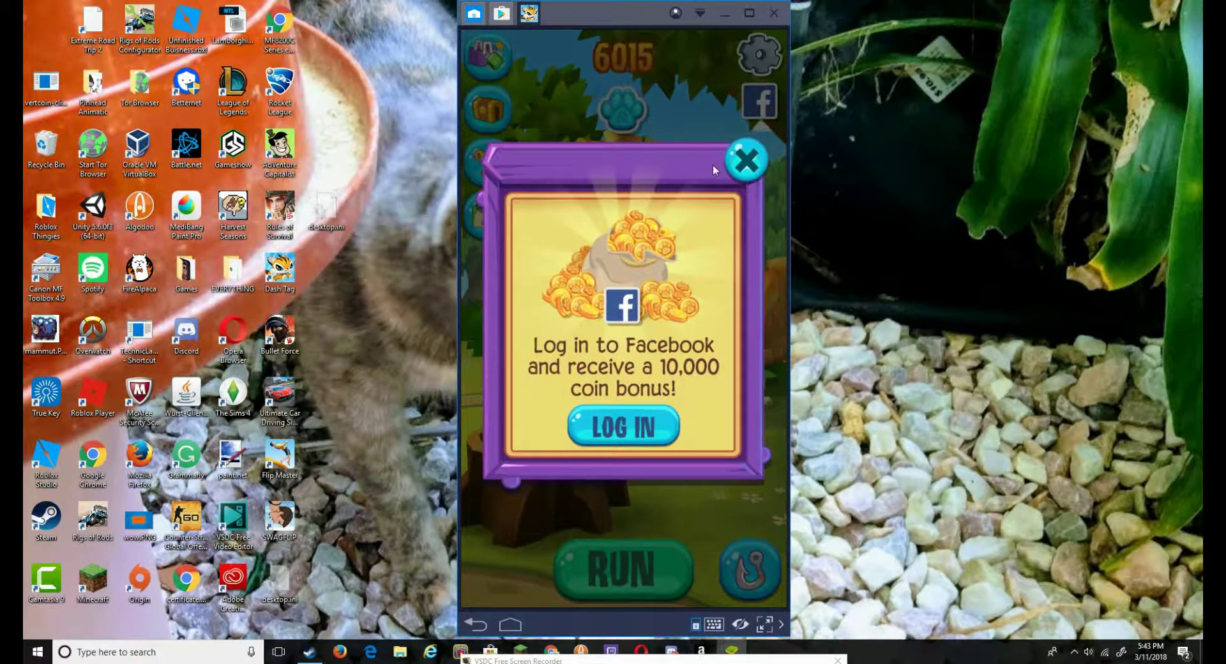
pyautogui.click(745, 160)
pyautogui.click(614, 585)
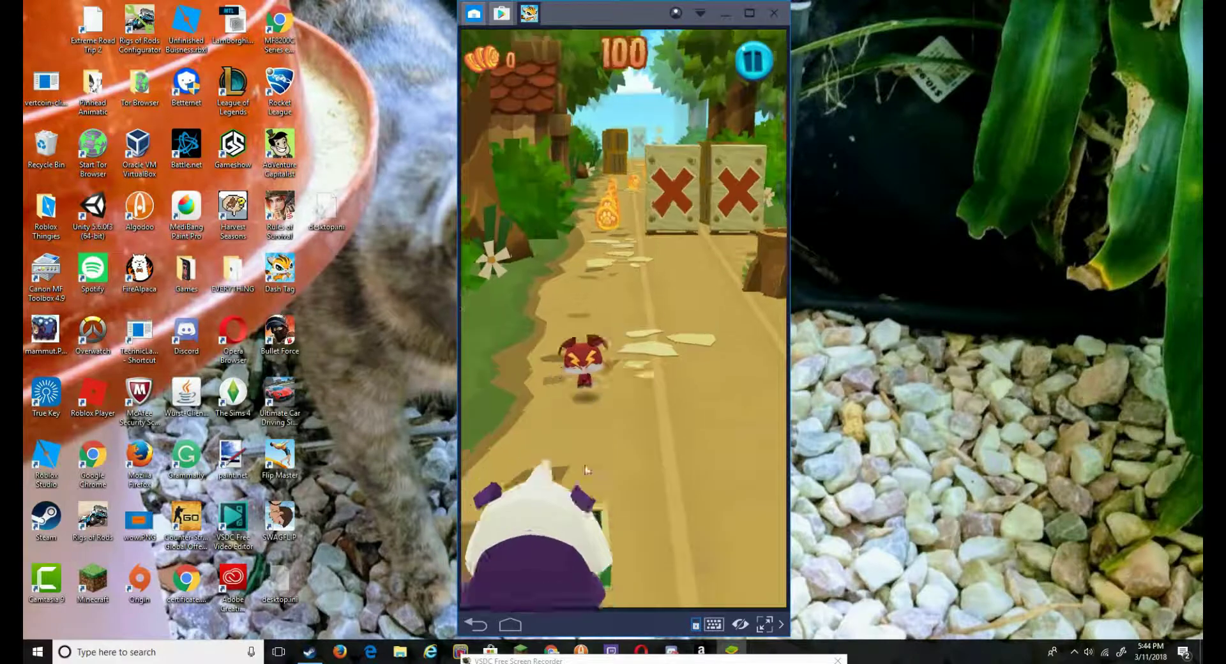
# Play the Dash Tag run, switching lanes to collect coins and jumping or dodging obstacles until the run ends
pyautogui.moveTo(588, 470); pyautogui.dragTo(712, 414)
pyautogui.moveTo(769, 276)
pyautogui.mouseDown()
pyautogui.moveTo(690, 175)
pyautogui.moveTo(511, 342)
pyautogui.mouseUp()
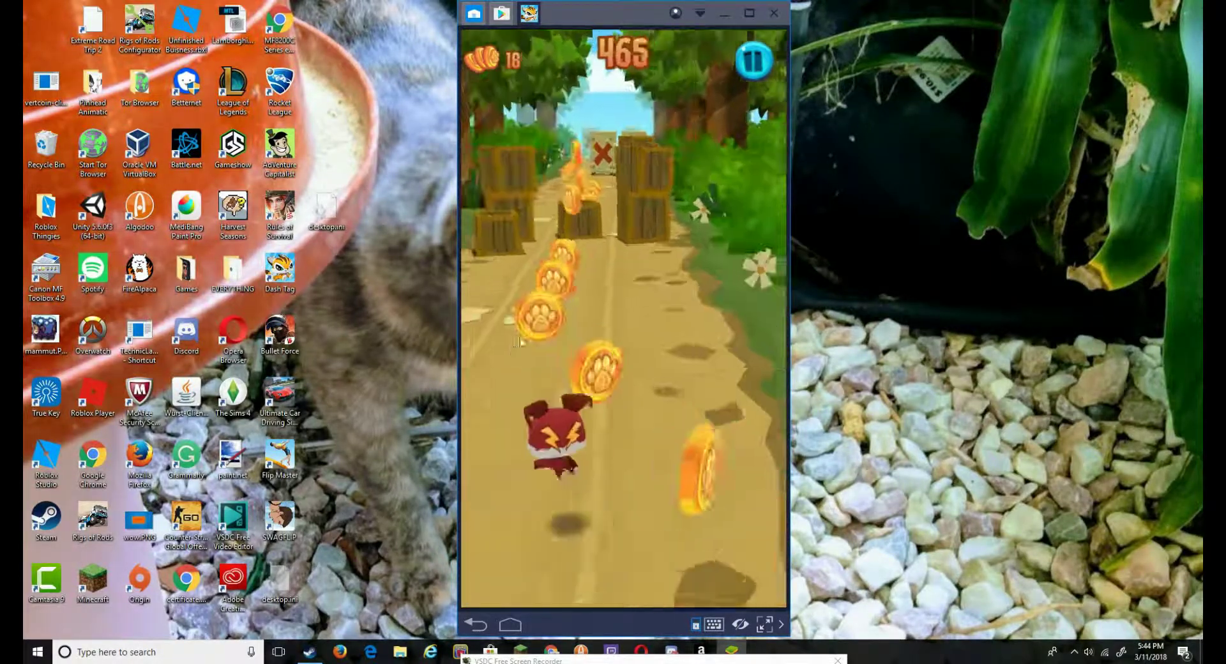
pyautogui.moveTo(635, 297)
pyautogui.mouseDown()
pyautogui.moveTo(616, 308)
pyautogui.moveTo(576, 248)
pyautogui.moveTo(654, 278)
pyautogui.moveTo(639, 221)
pyautogui.mouseUp()
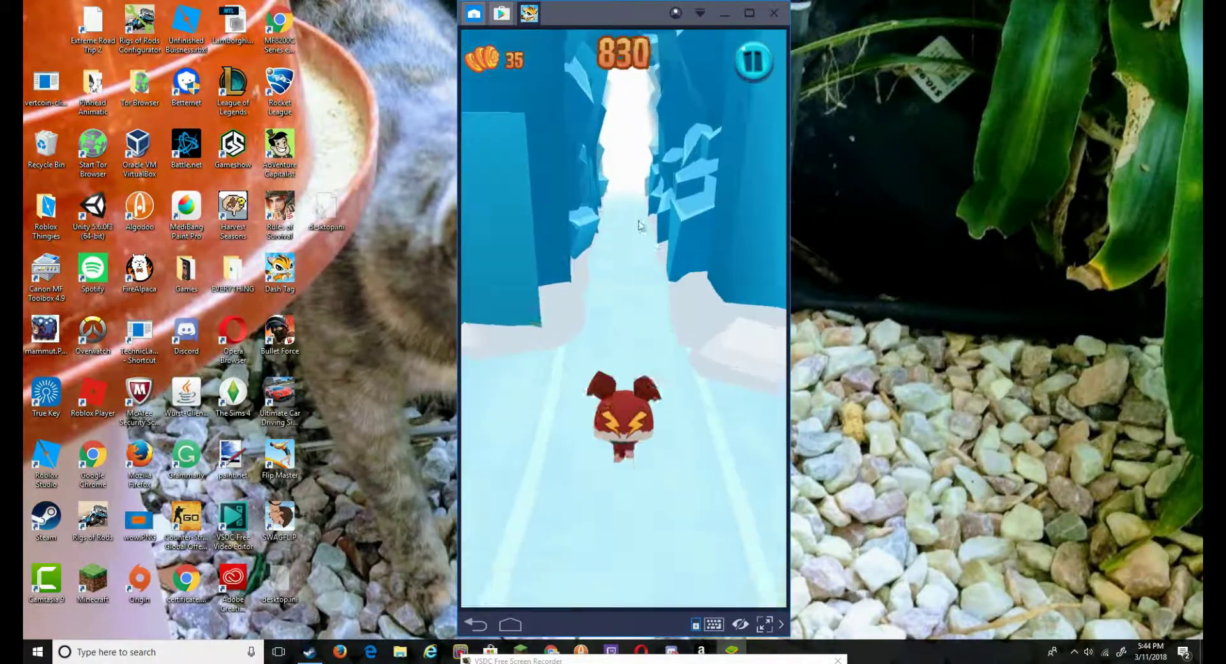
pyautogui.moveTo(641, 351)
pyautogui.mouseDown()
pyautogui.moveTo(651, 209)
pyautogui.moveTo(709, 236)
pyautogui.mouseUp()
pyautogui.moveTo(585, 251); pyautogui.dragTo(377, 279)
pyautogui.moveTo(562, 275)
pyautogui.mouseDown()
pyautogui.moveTo(489, 282)
pyautogui.moveTo(674, 305)
pyautogui.moveTo(430, 320)
pyautogui.mouseUp()
pyautogui.moveTo(545, 317); pyautogui.dragTo(716, 309)
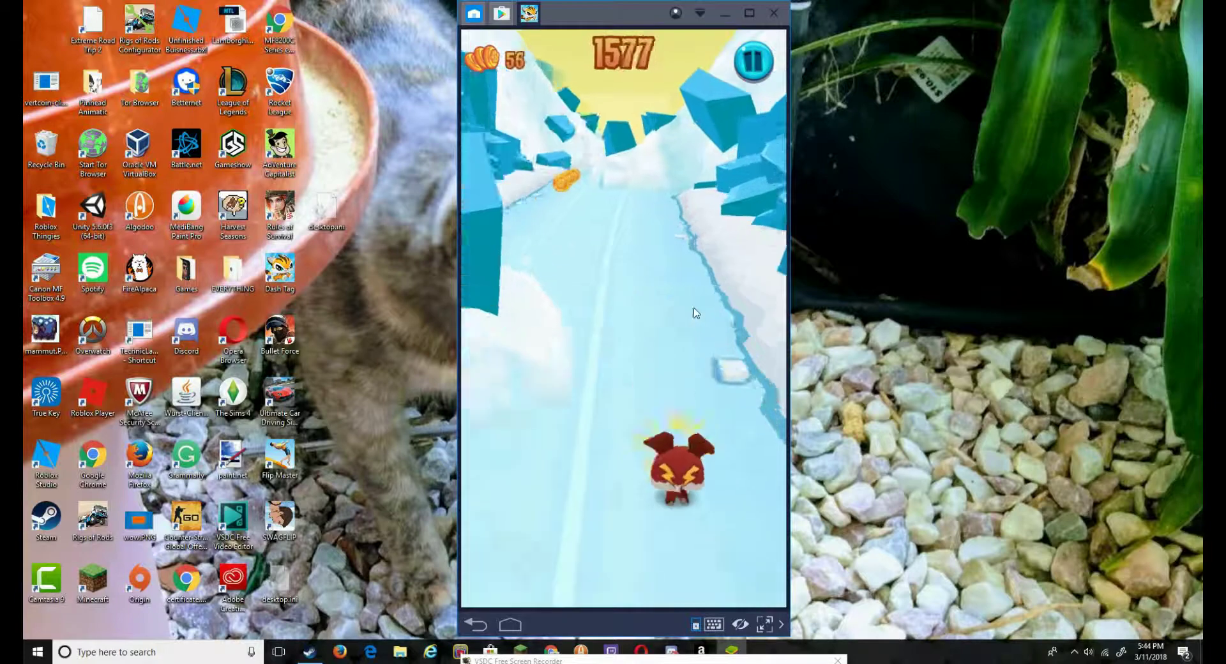
pyautogui.press('Left')
pyautogui.press('Right')
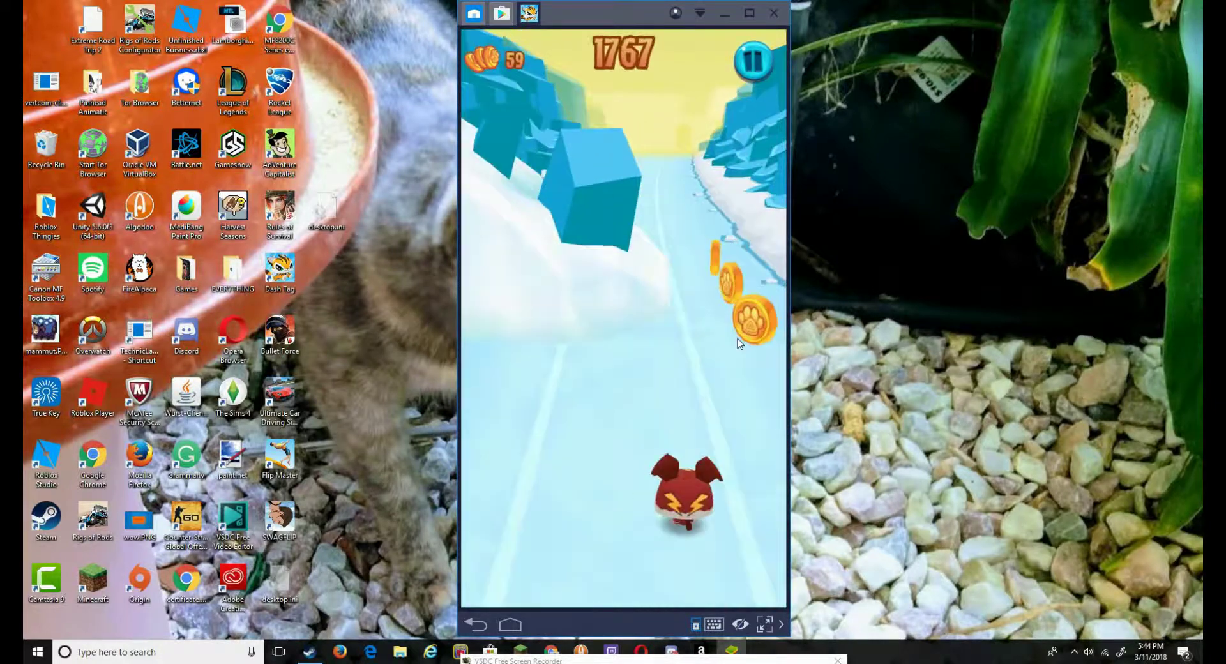
pyautogui.press('Left')
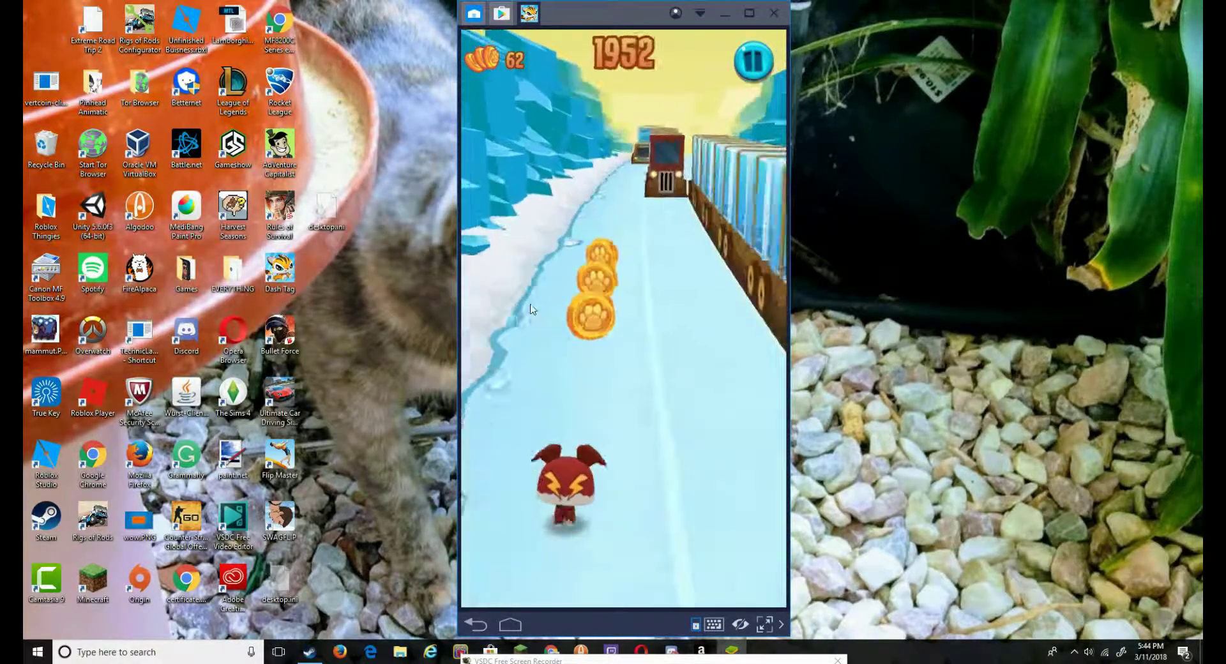
pyautogui.moveTo(616, 345)
pyautogui.mouseDown()
pyautogui.moveTo(703, 346)
pyautogui.moveTo(575, 346)
pyautogui.mouseUp()
pyautogui.moveTo(601, 255); pyautogui.dragTo(592, 3)
pyautogui.moveTo(593, 304); pyautogui.dragTo(677, 304)
pyautogui.moveTo(575, 304); pyautogui.dragTo(645, 304)
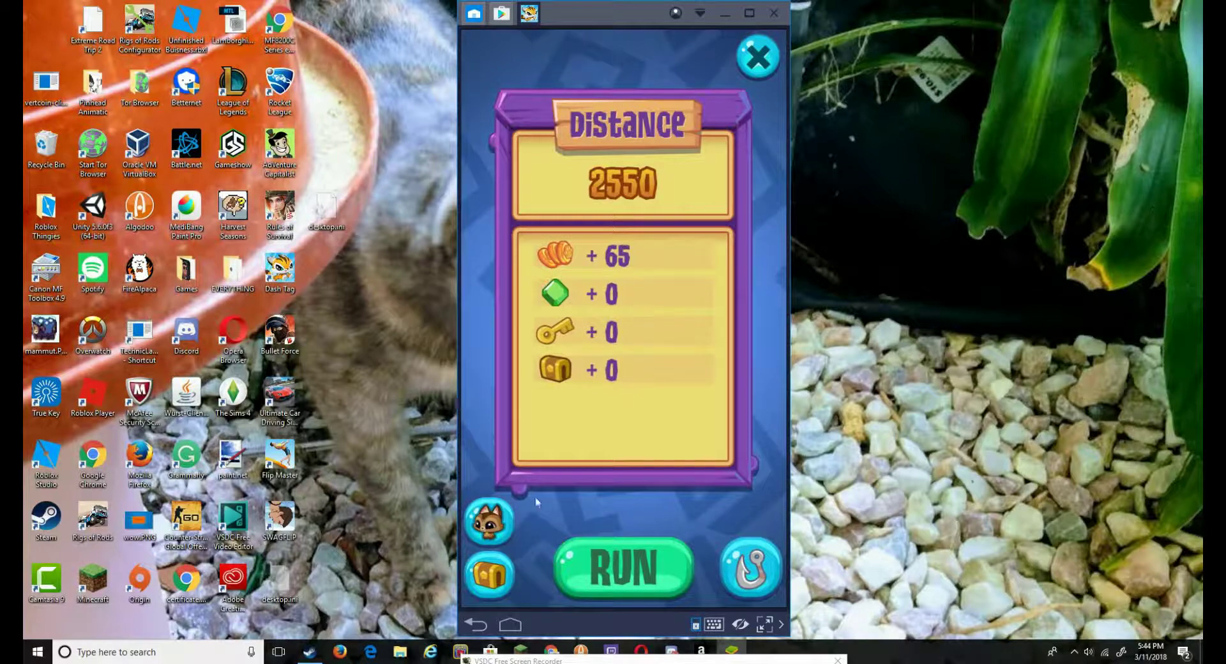
# View Dash Tag's treasure chest page and return to the run results
pyautogui.click(491, 583)
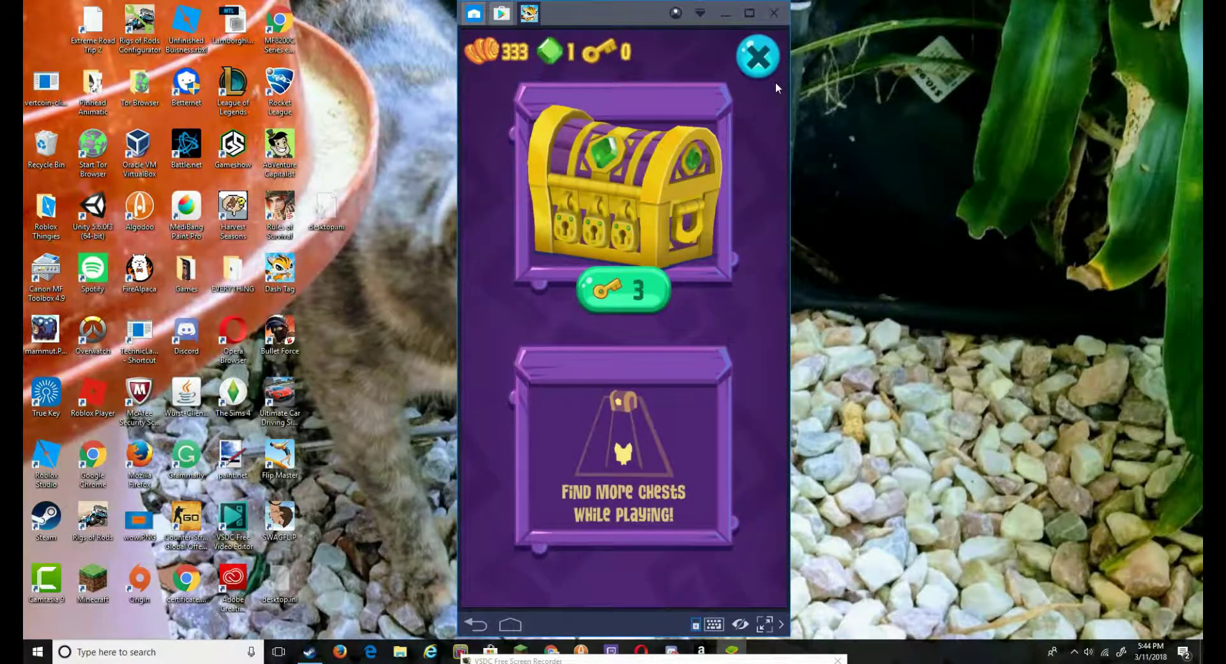
pyautogui.click(764, 60)
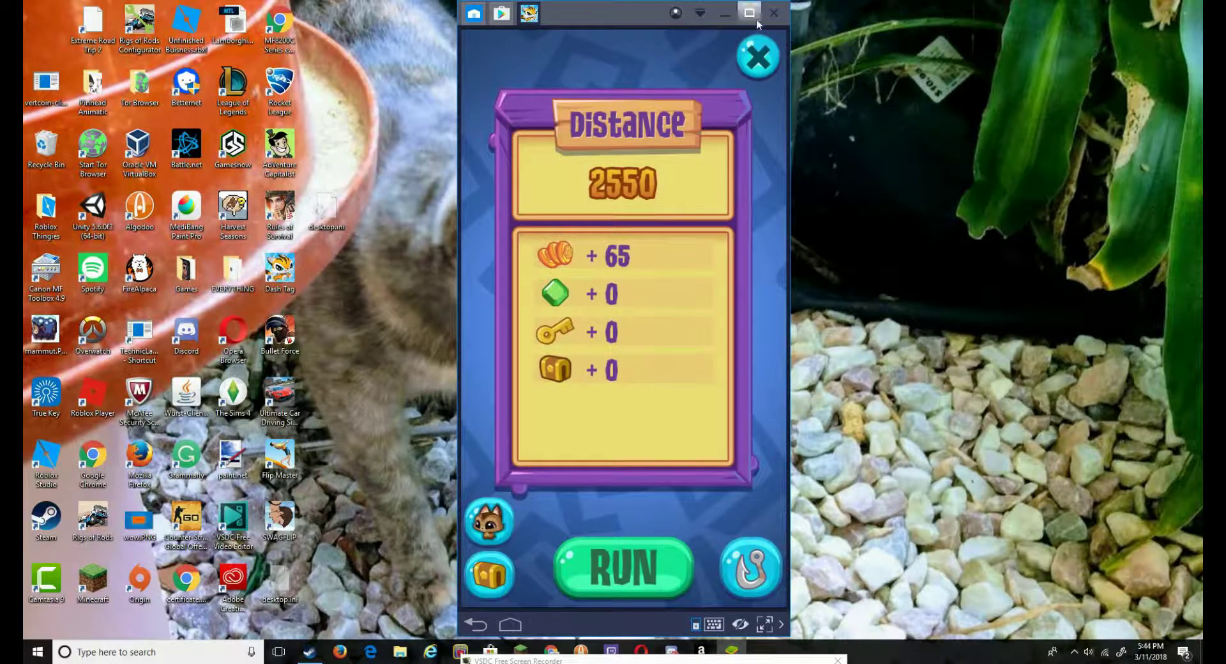
# Move the emulator window down to uncover the desktop, closing the Account tab, and place the BlueStacks shortcut in the first desktop icon slot
pyautogui.moveTo(596, 5); pyautogui.dragTo(621, 41)
pyautogui.click(644, 56)
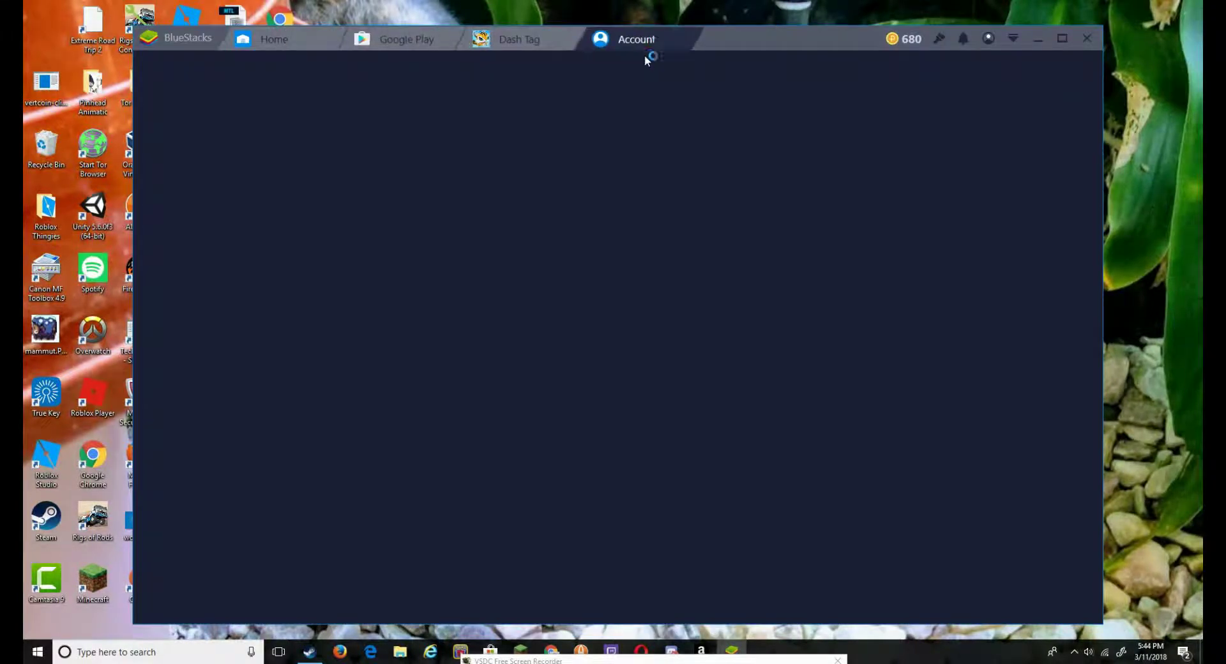
pyautogui.click(689, 36)
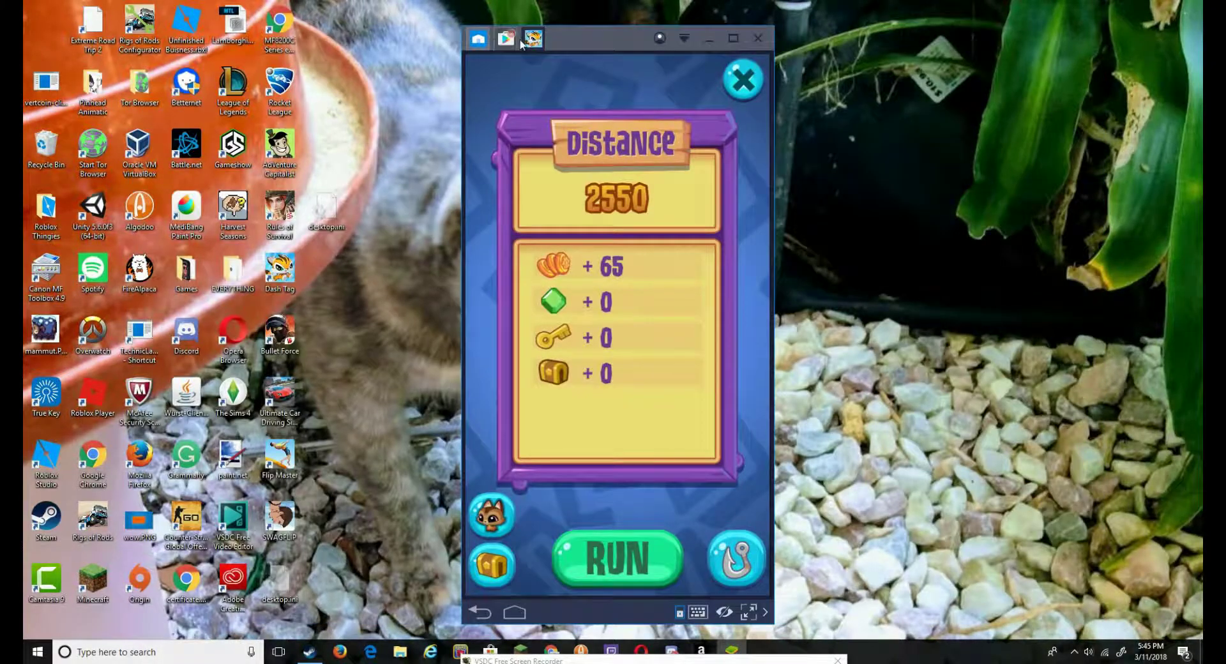
pyautogui.moveTo(597, 43); pyautogui.dragTo(651, 263)
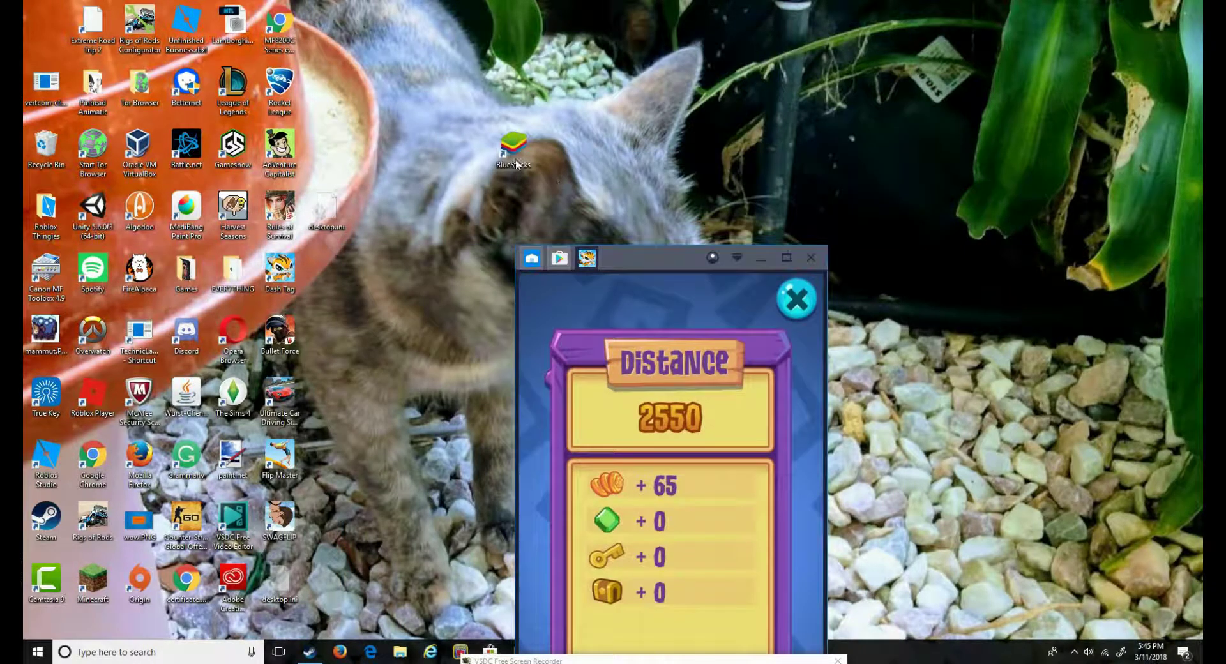
pyautogui.moveTo(42, 13); pyautogui.dragTo(44, 18)
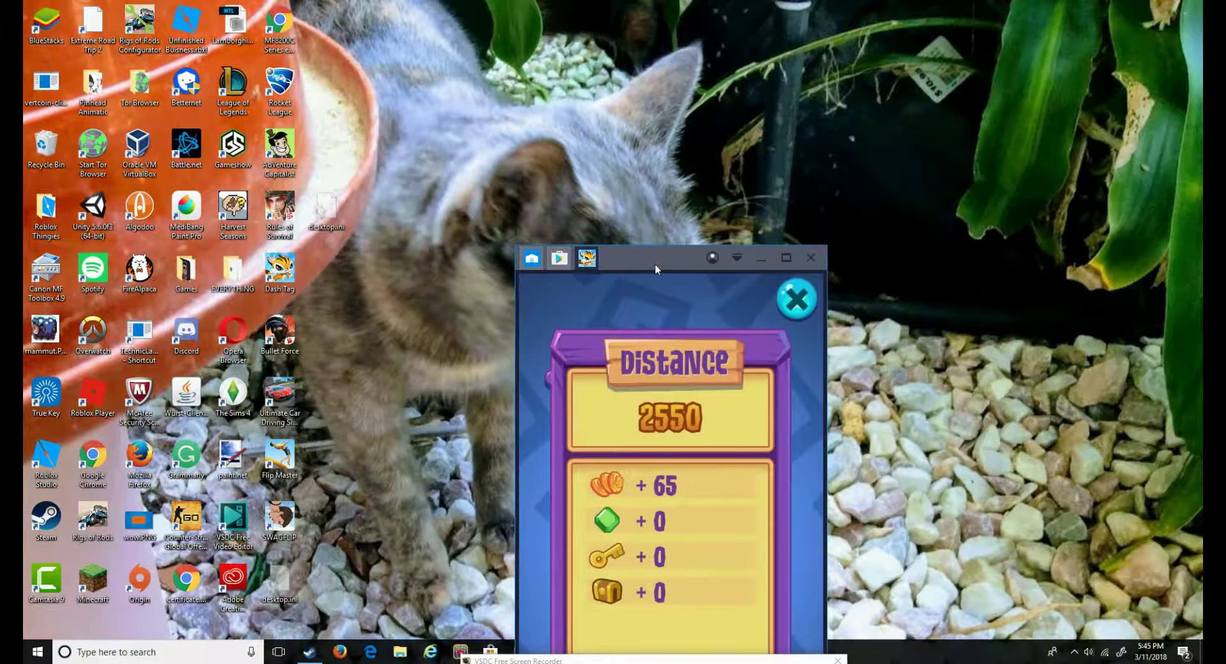
# Move the BlueStacks window back up and close its Dash Tag and Google Play tabs, leaving the Home tab
pyautogui.moveTo(655, 265); pyautogui.dragTo(555, 42)
pyautogui.click(524, 35)
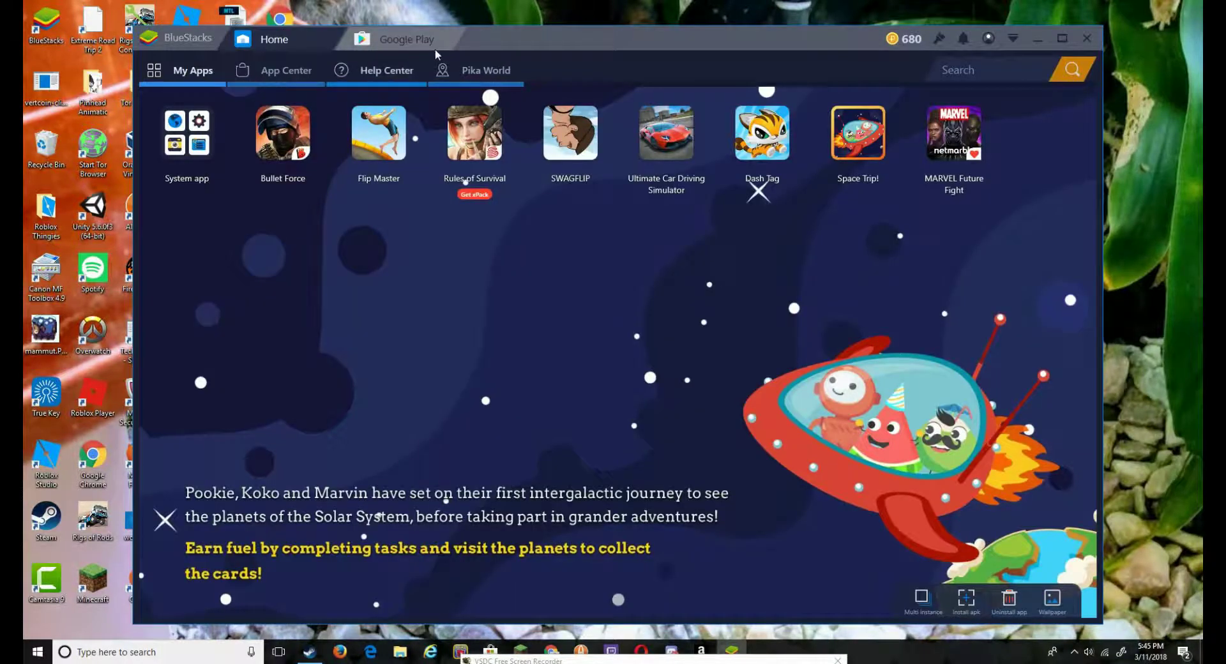
pyautogui.click(456, 35)
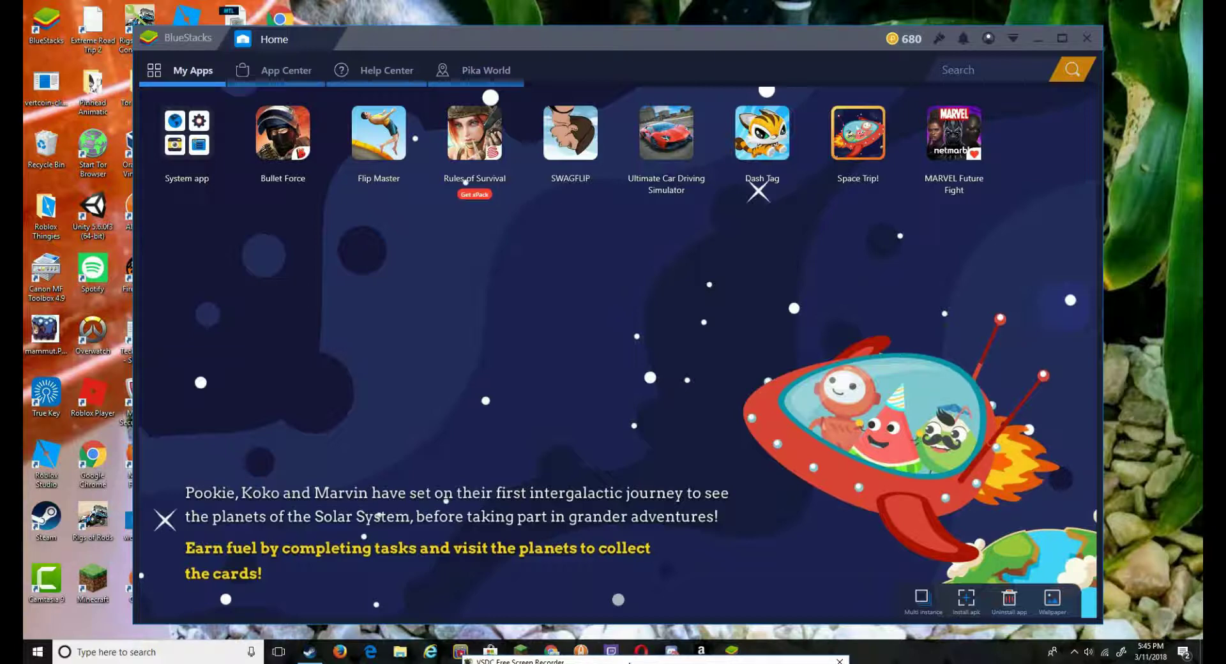
pyautogui.moveTo(630, 663); pyautogui.dragTo(637, 614)
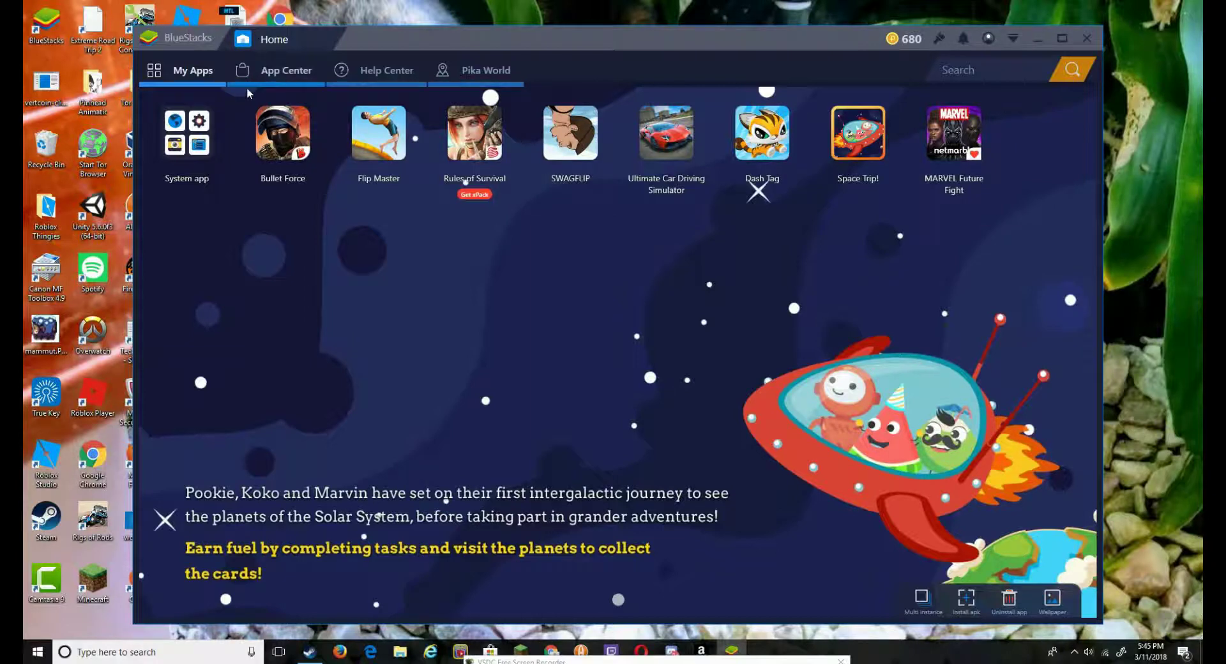
# Reopen Google Play from the BlueStacks system apps
pyautogui.click(187, 132)
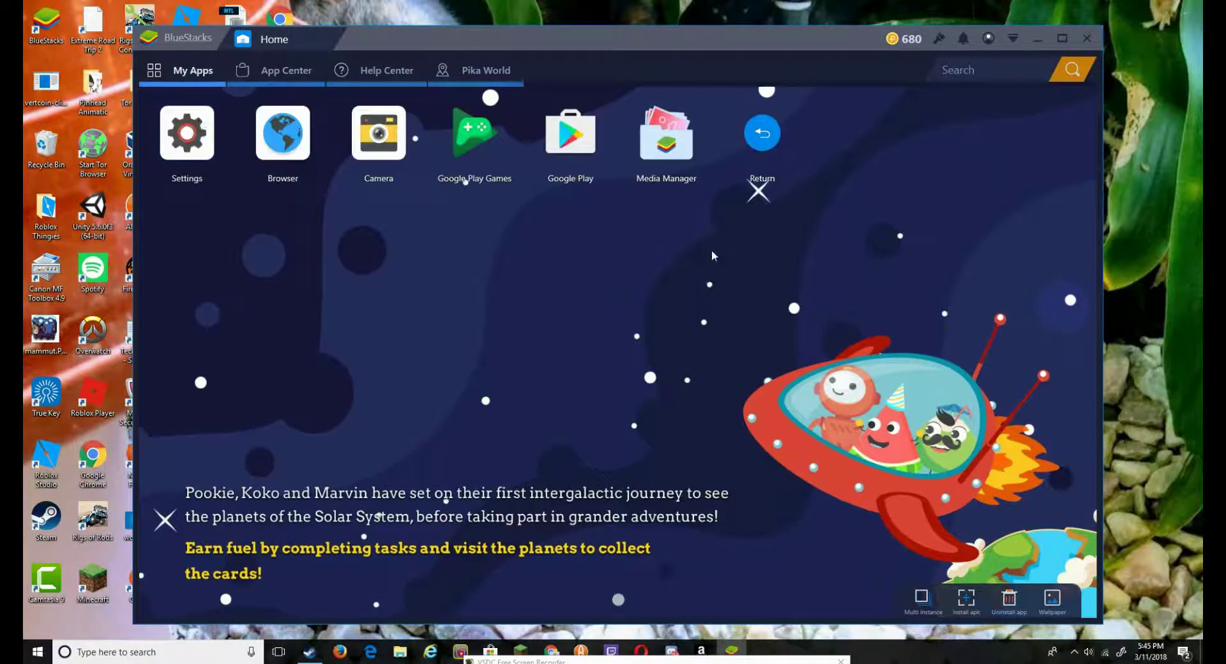
pyautogui.click(588, 151)
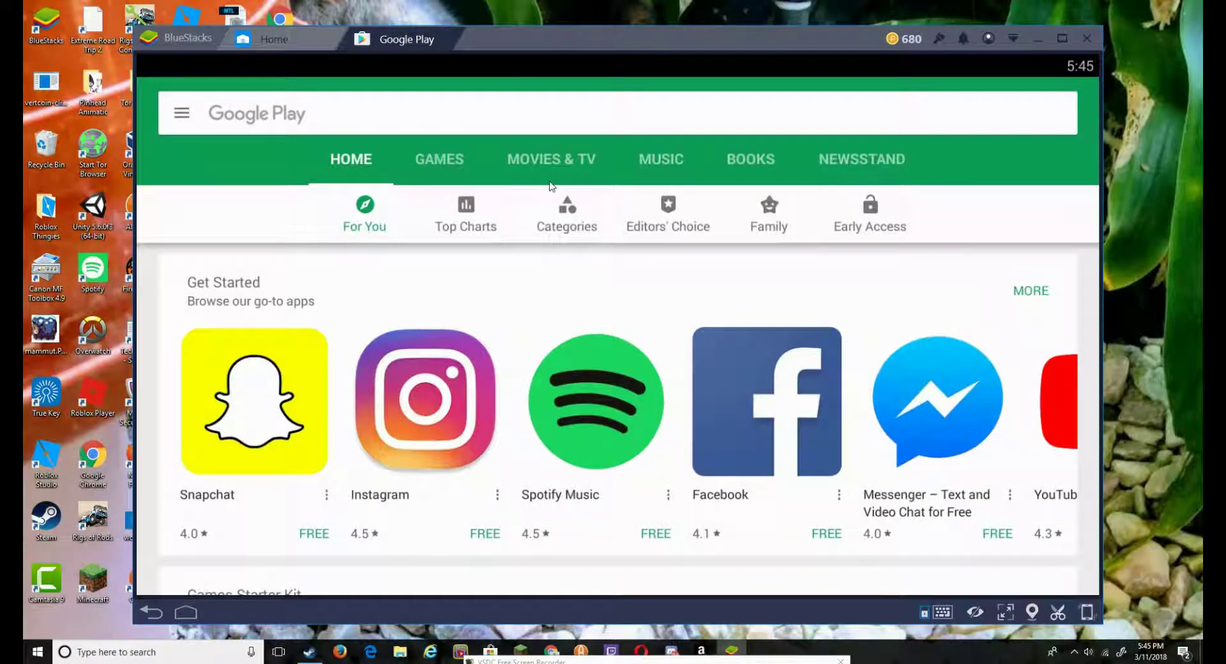
# Browse the Games Starter Kit, New + Updated Games and Recommended for You rows on the Google Play home page
pyautogui.scroll(-10, 703, 289)
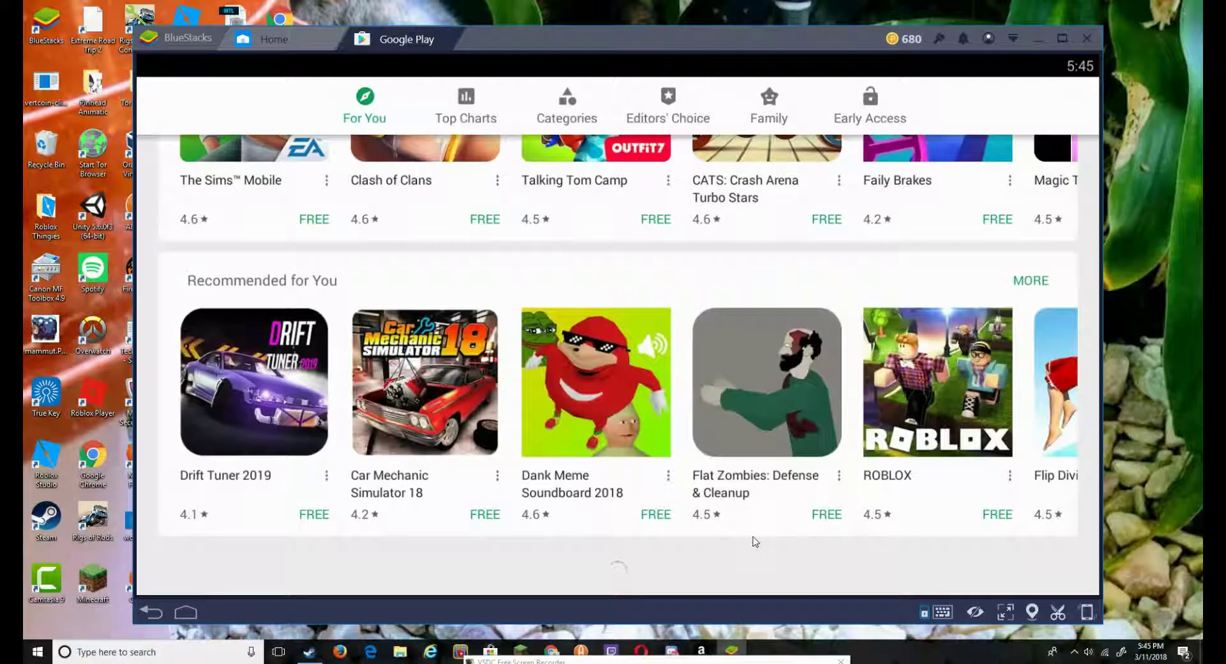
pyautogui.scroll(8, 747, 544)
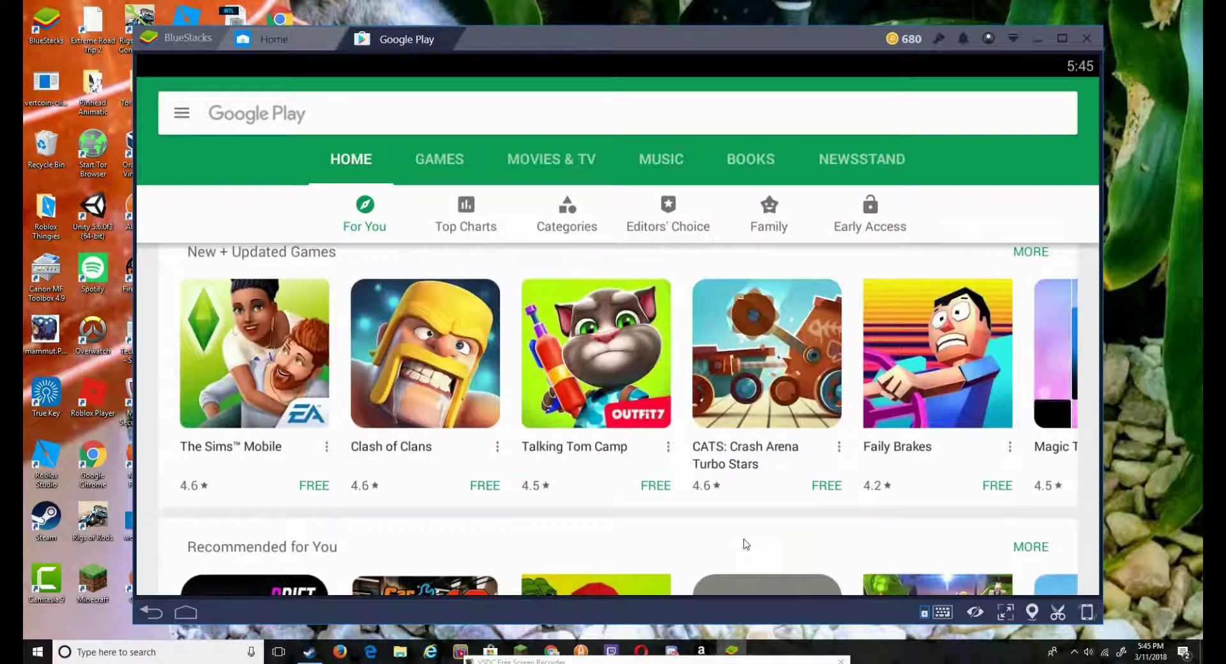
pyautogui.moveTo(818, 428); pyautogui.dragTo(157, 460)
pyautogui.moveTo(703, 447); pyautogui.dragTo(375, 471)
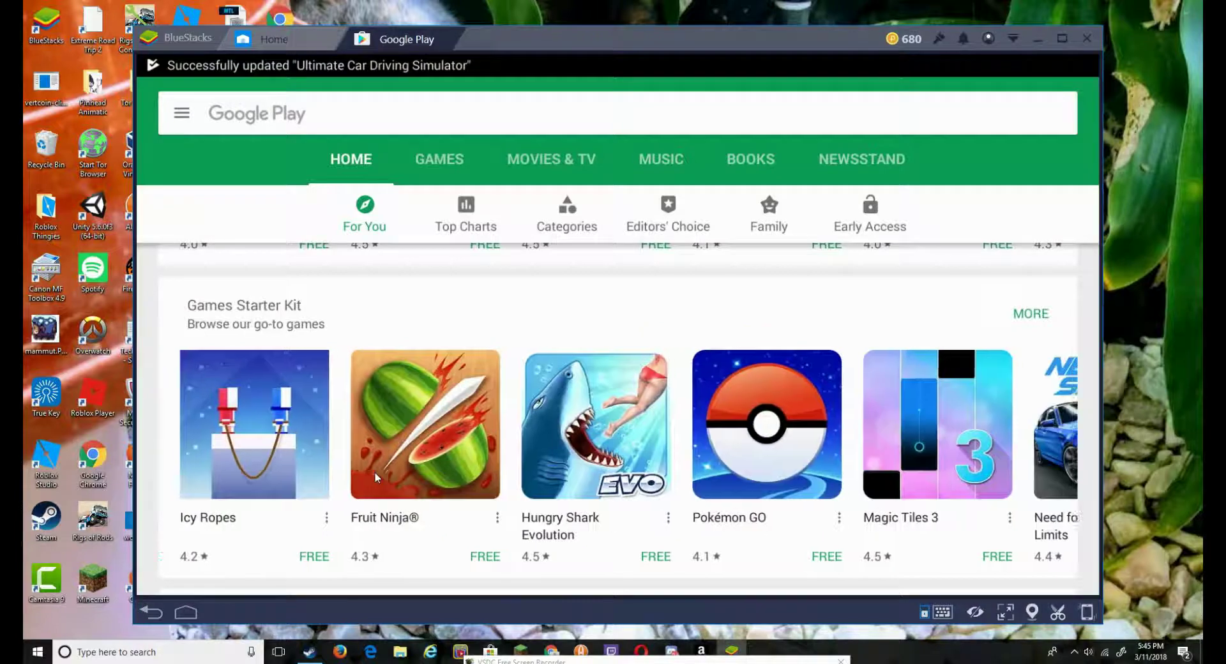
pyautogui.moveTo(607, 485); pyautogui.dragTo(241, 514)
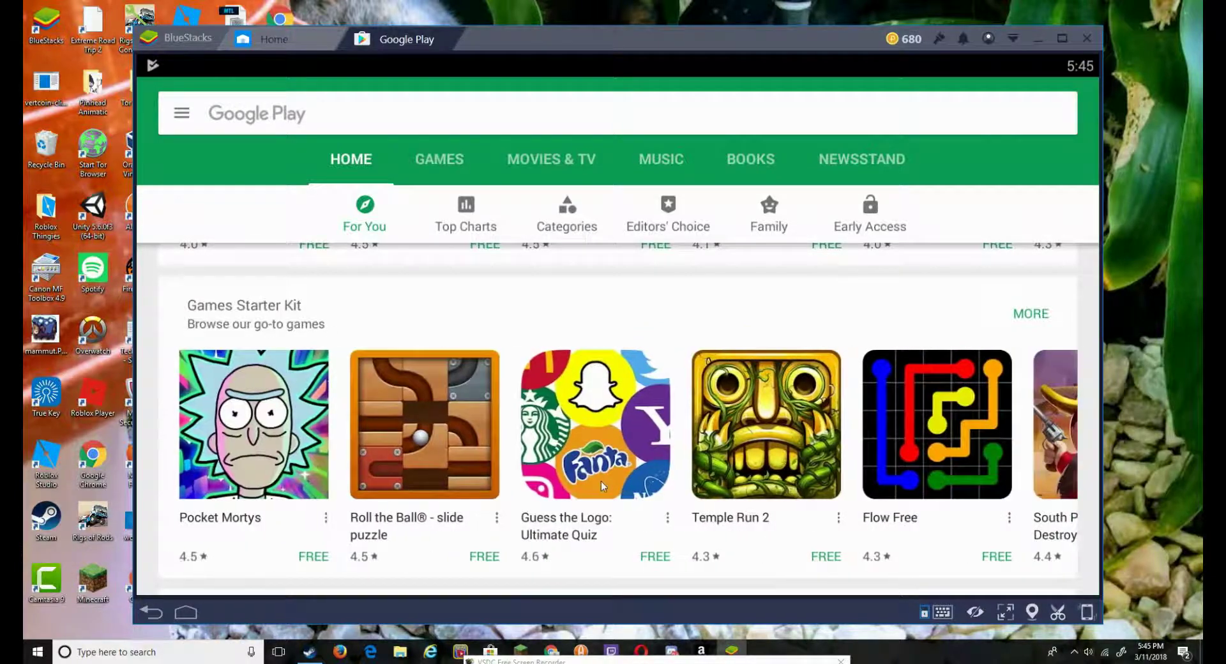
pyautogui.moveTo(702, 481); pyautogui.dragTo(313, 463)
pyautogui.moveTo(702, 447); pyautogui.dragTo(287, 447)
pyautogui.moveTo(664, 428); pyautogui.dragTo(464, 430)
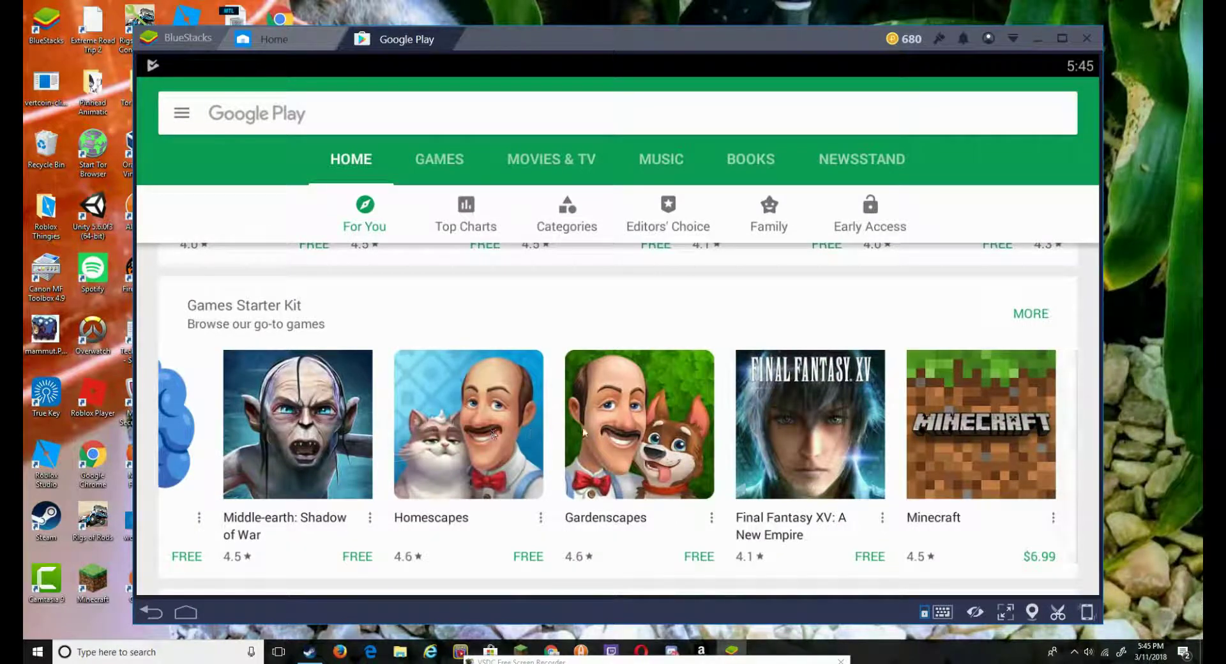
pyautogui.moveTo(241, 427); pyautogui.dragTo(766, 502)
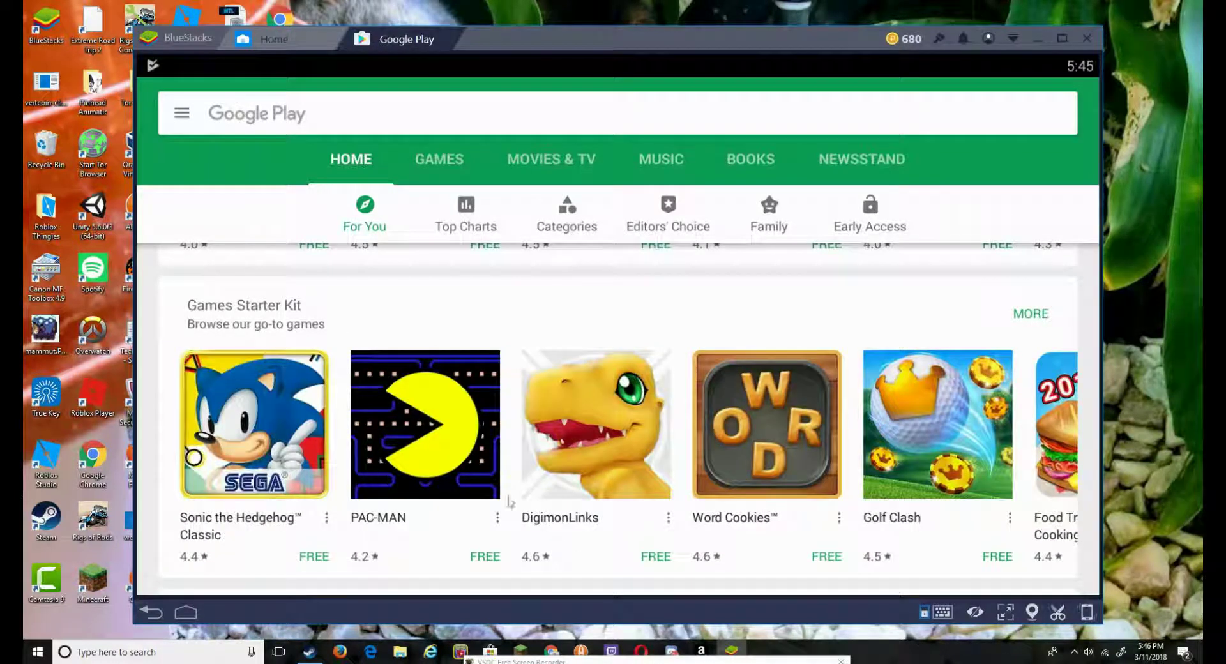
pyautogui.moveTo(307, 498); pyautogui.dragTo(980, 522)
pyautogui.moveTo(287, 486); pyautogui.dragTo(1164, 490)
pyautogui.moveTo(644, 484); pyautogui.dragTo(295, 492)
pyautogui.moveTo(894, 505); pyautogui.dragTo(378, 541)
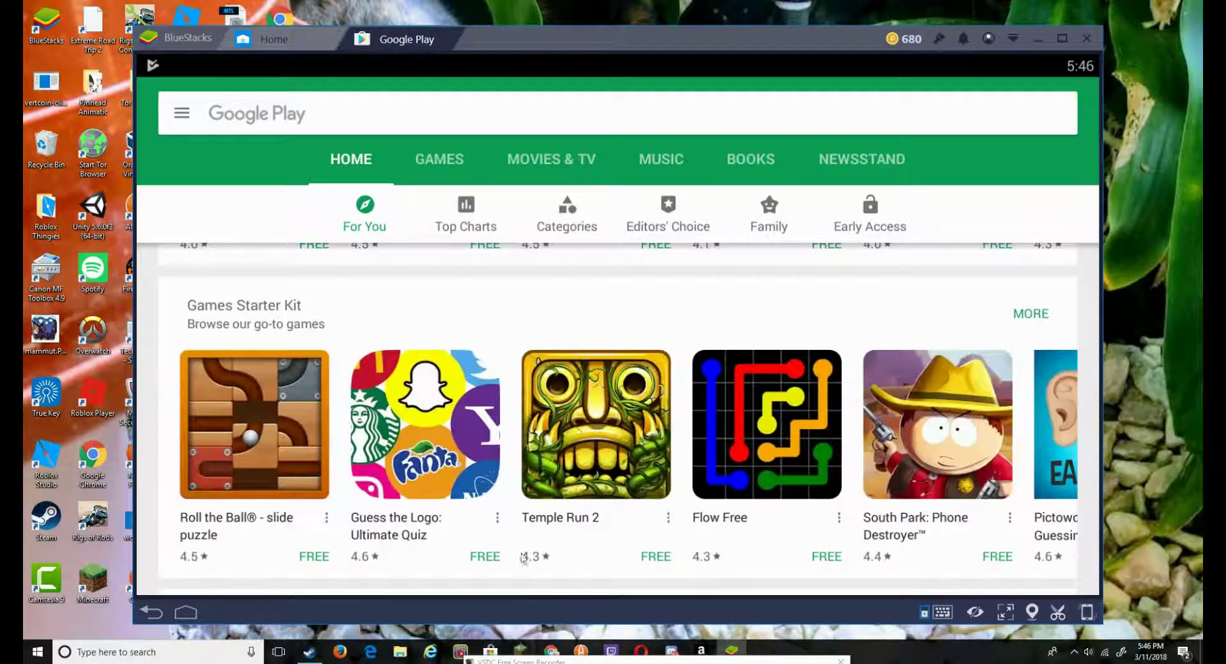
pyautogui.moveTo(553, 528); pyautogui.dragTo(378, 543)
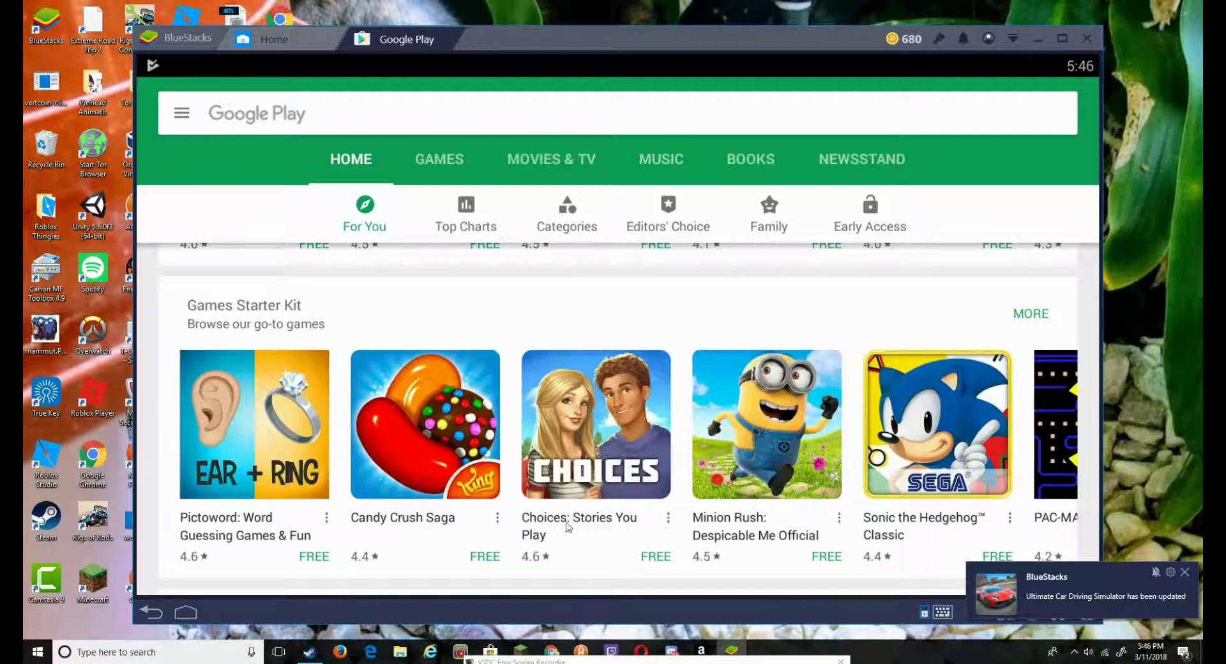
pyautogui.scroll(-5, 543, 504)
pyautogui.scroll(2, 570, 547)
pyautogui.scroll(3, 625, 357)
pyautogui.scroll(-4, 625, 357)
pyautogui.moveTo(649, 580)
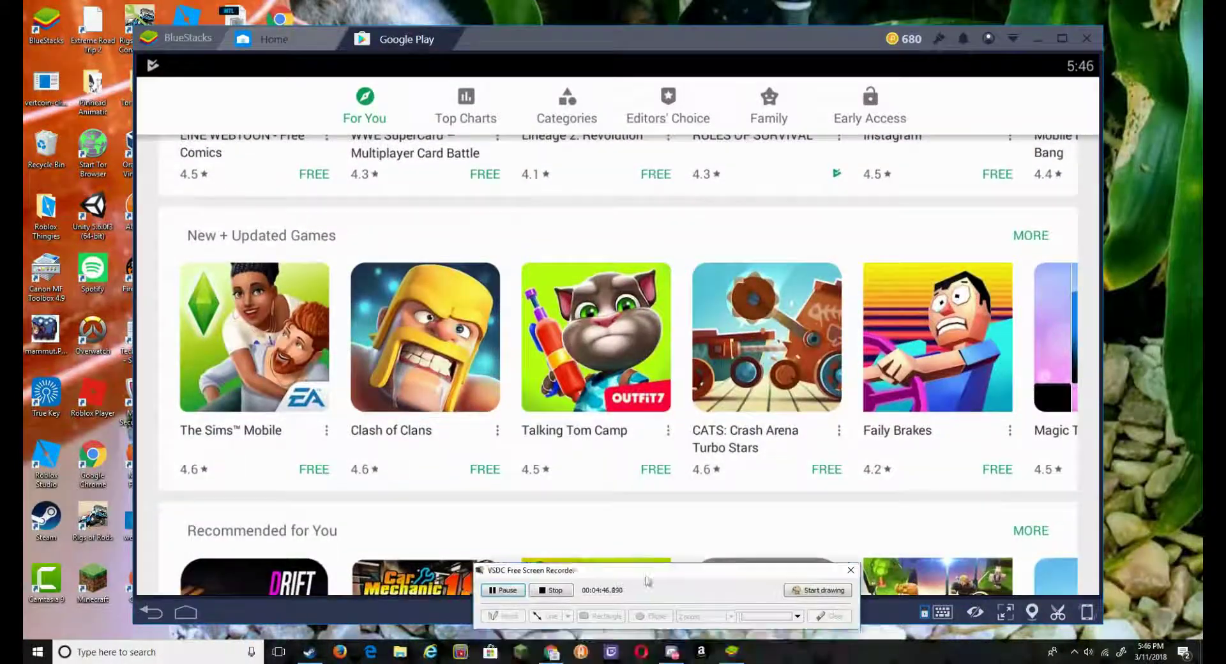